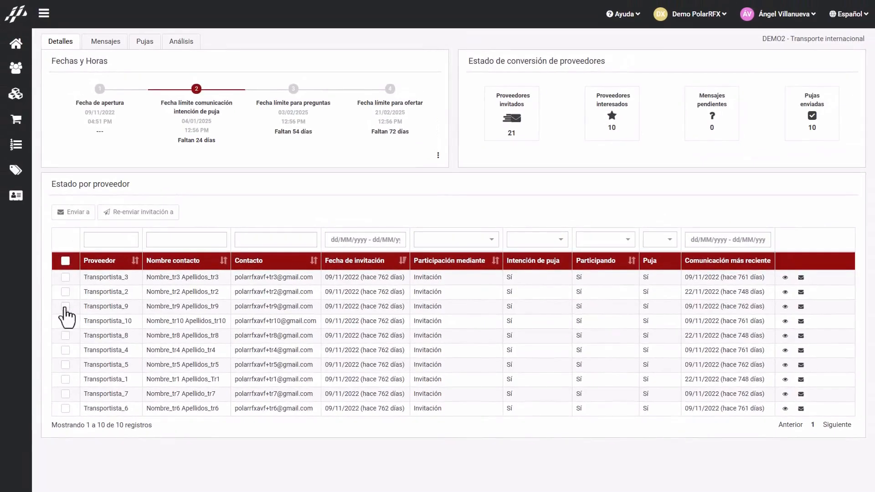
- Select all suppliers in the status list and start a notification to them
left_click(65, 278)
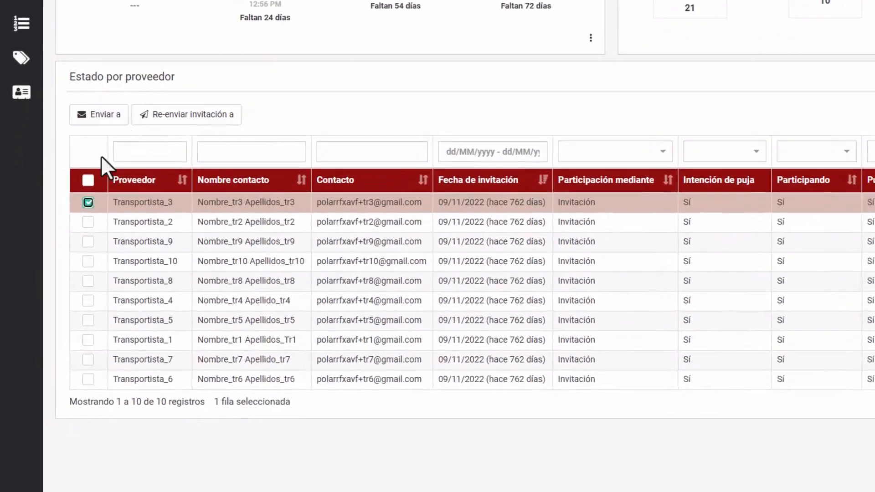
left_click(87, 182)
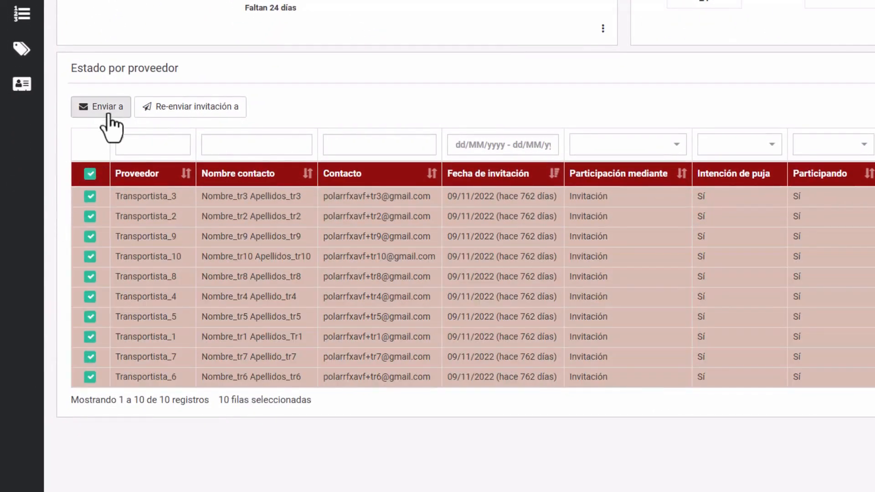
left_click(107, 109)
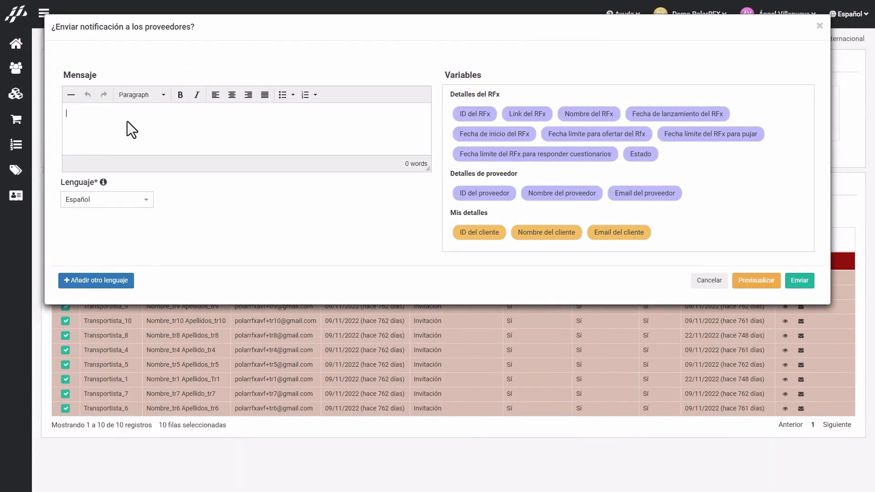
- Write "Apreciado" followed by the supplier name variable, and "En referencia a la licitación" followed by the RFx name variable
type("Apreciado")
left_click(571, 196)
type("En refer")
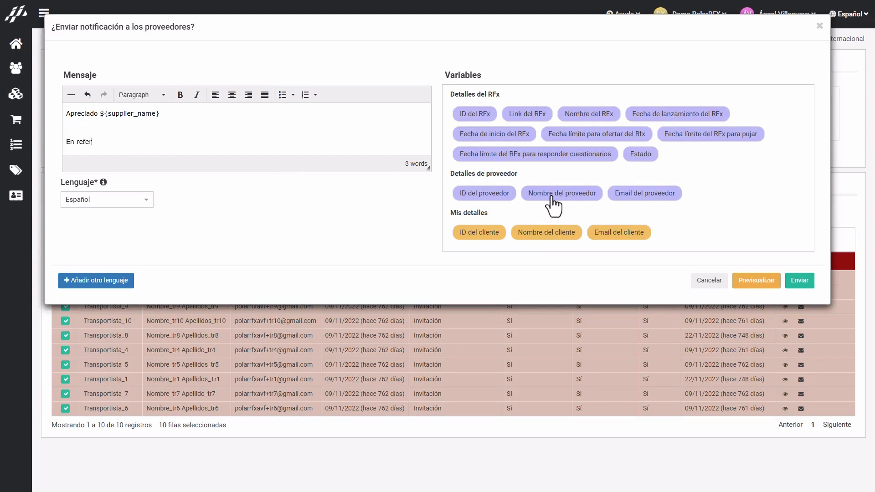
type("encia a la licitación")
left_click(604, 117)
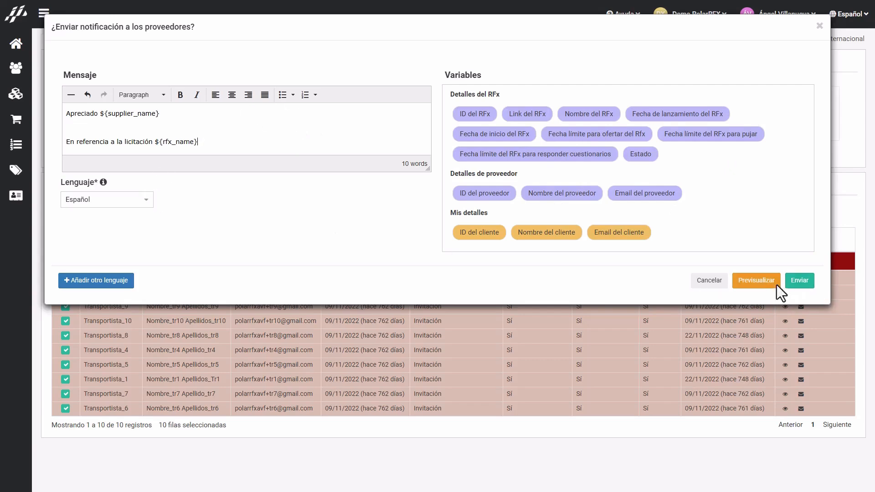
- Preview the notification for a different supplier, and discard it with the supplier selection cleared
left_click(759, 289)
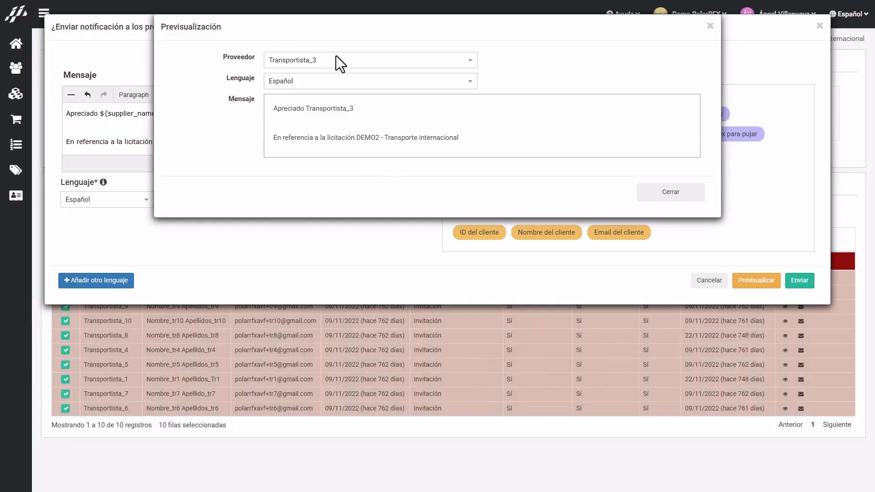
left_click(335, 59)
left_click(314, 164)
left_click(678, 197)
left_click(703, 281)
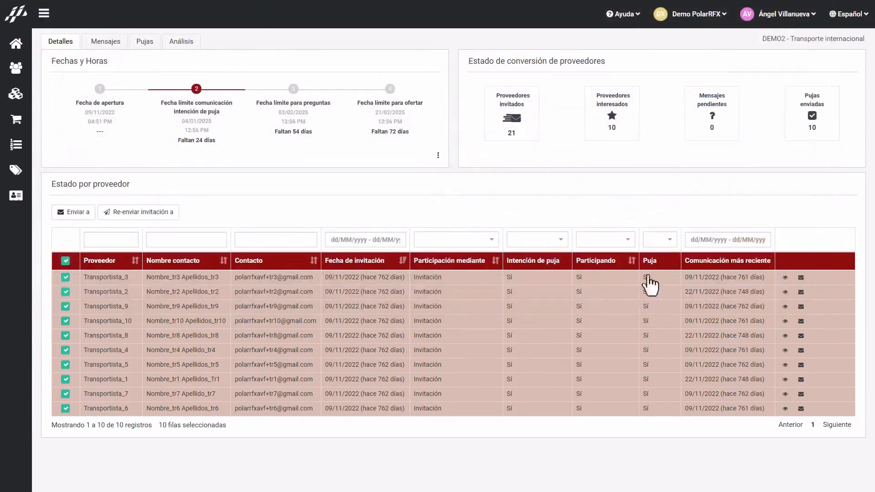
left_click(66, 261)
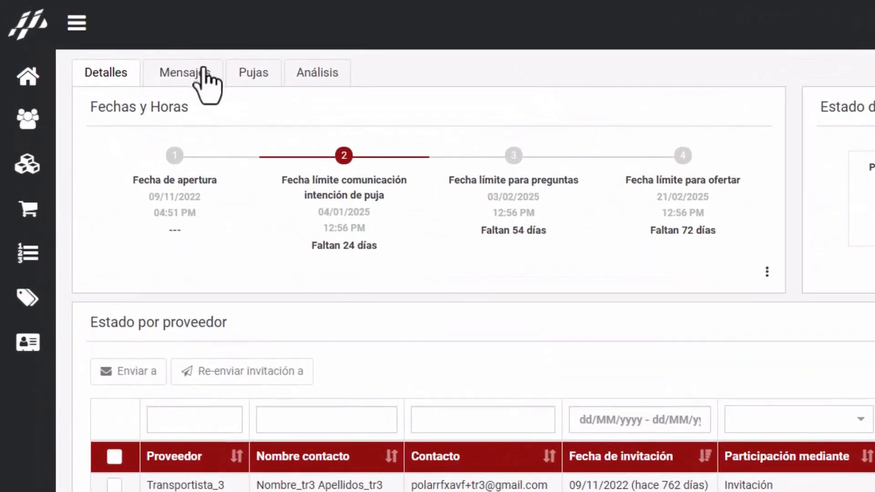
- View the reply from Transportista_3 in the tender's message inbox and close it without answering
left_click(105, 42)
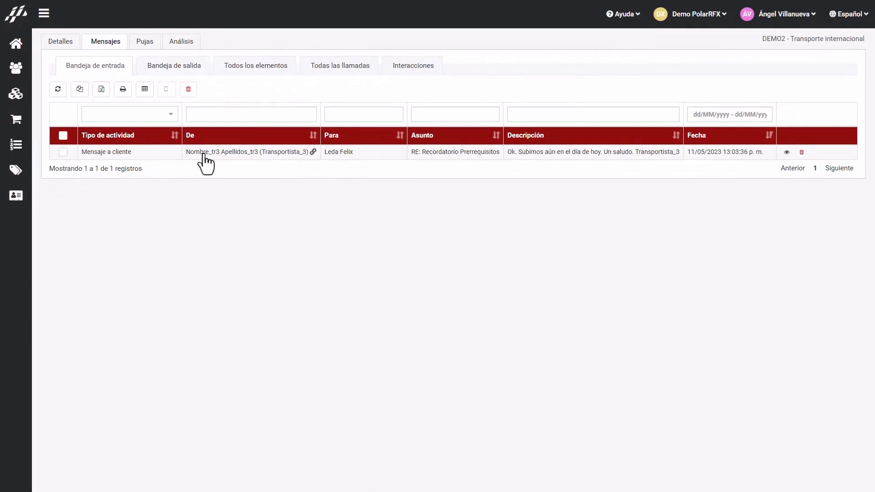
double_click(123, 155)
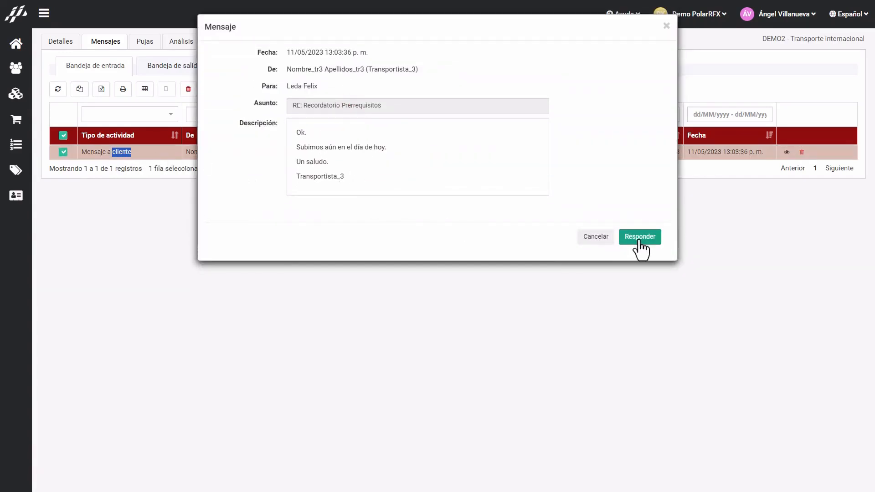
left_click(668, 28)
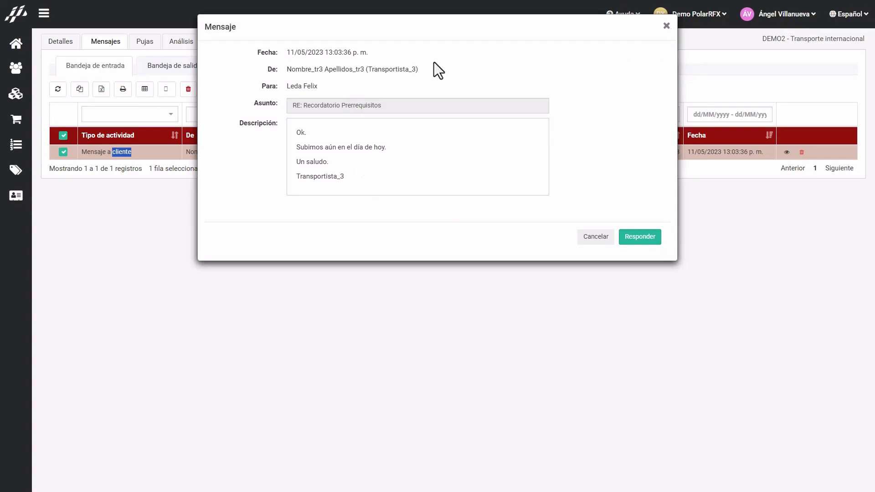
- Start a new outgoing message with Transportista_7, Transportista_1 and Transportista_10 as participants
left_click(177, 66)
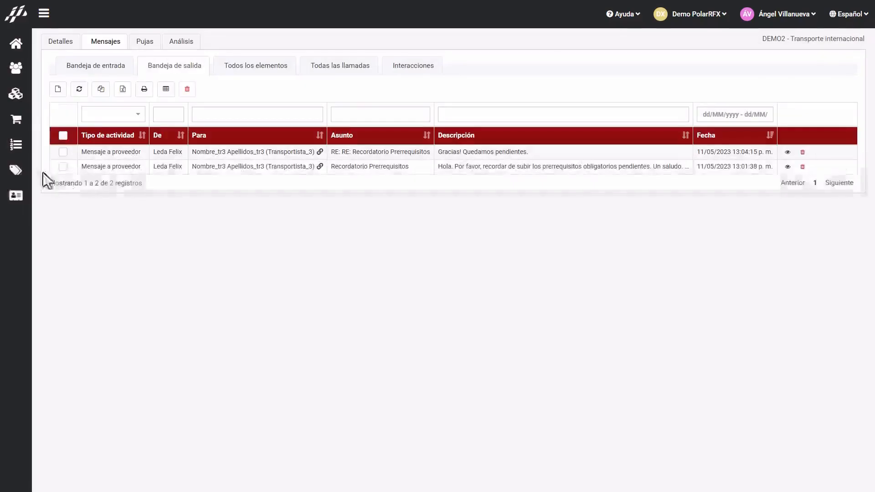
left_click(58, 90)
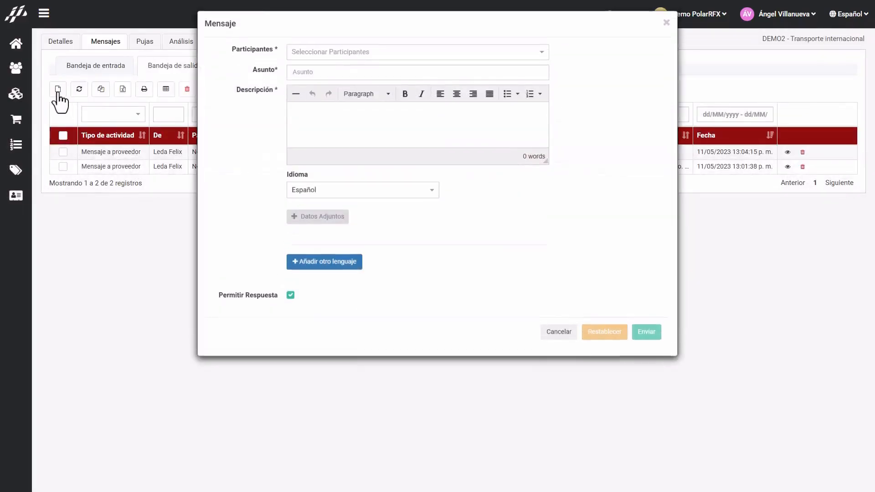
left_click(365, 55)
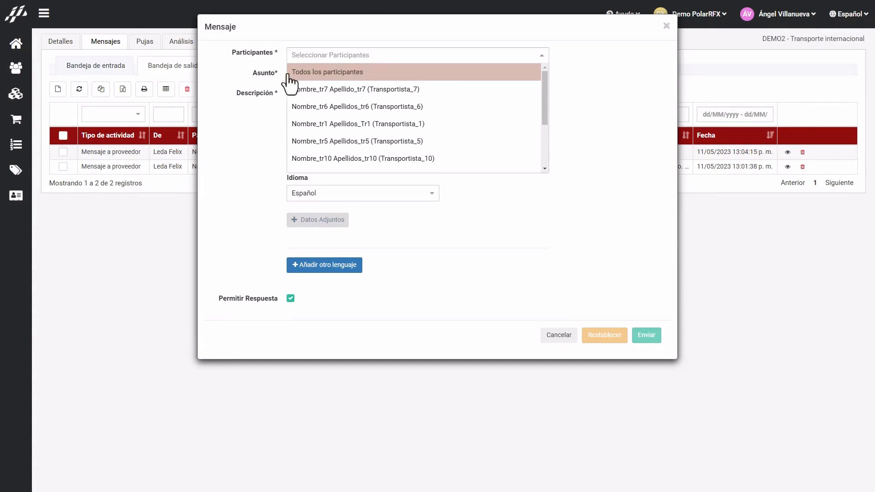
left_click(354, 90)
left_click(351, 126)
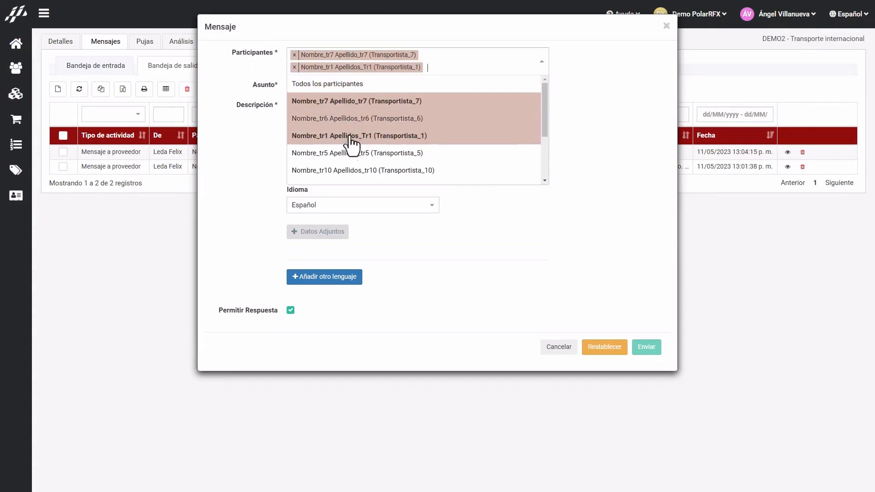
left_click(342, 171)
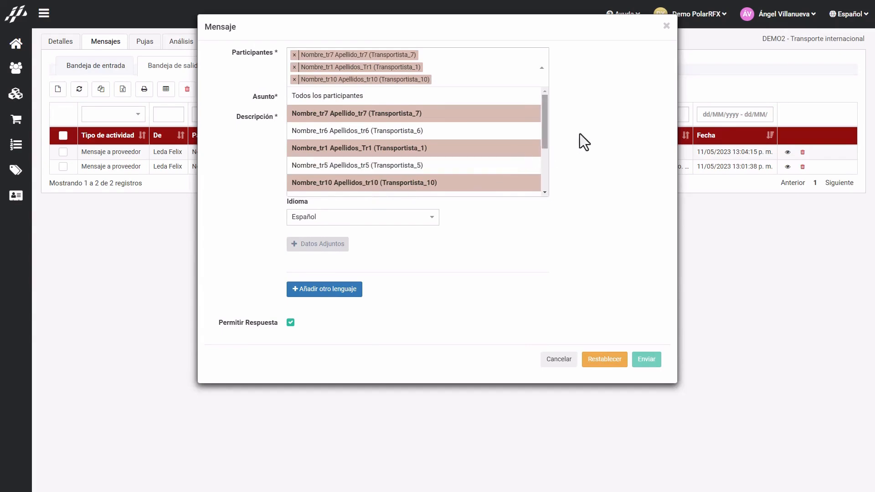
left_click(594, 139)
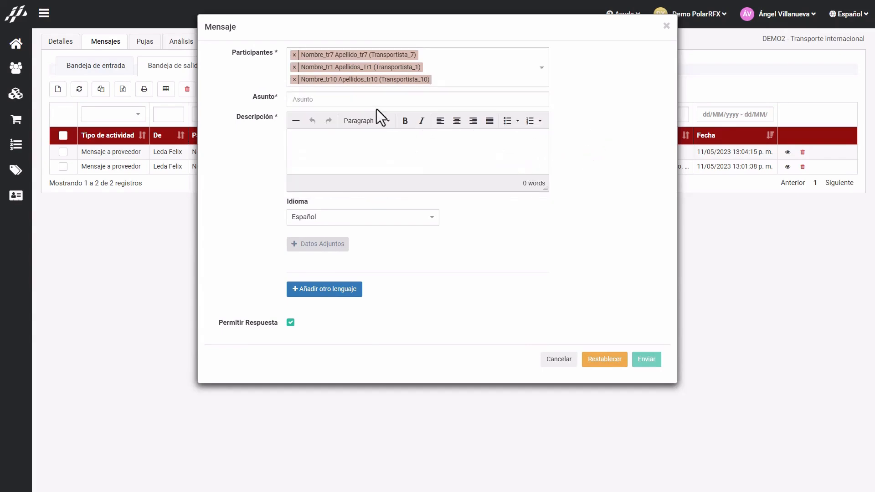
- Add a Hindi version alongside the Spanish message, review the remaining message options and discard the draft
left_click(312, 98)
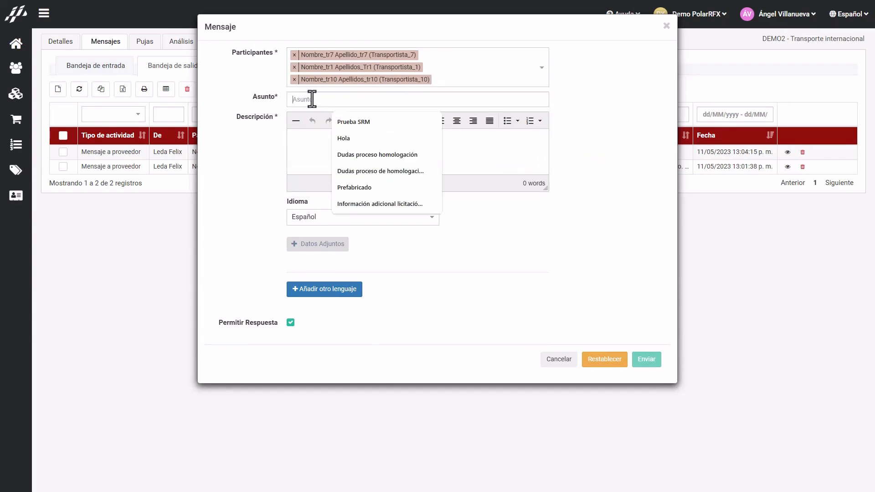
type("Asunto")
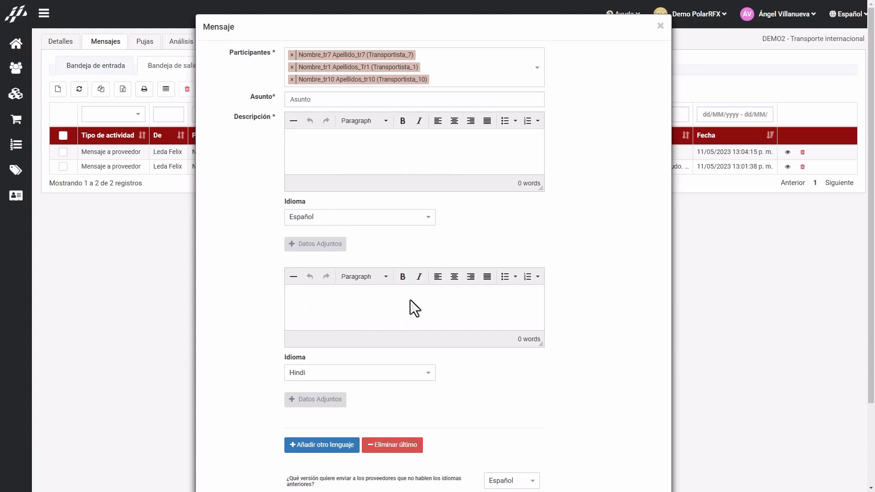
scroll(478, 267, "down", 1)
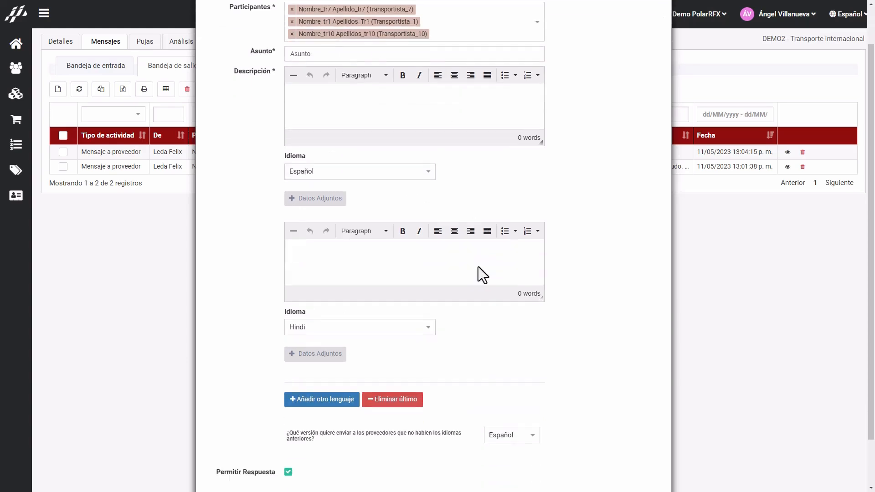
scroll(477, 267, "down", 2)
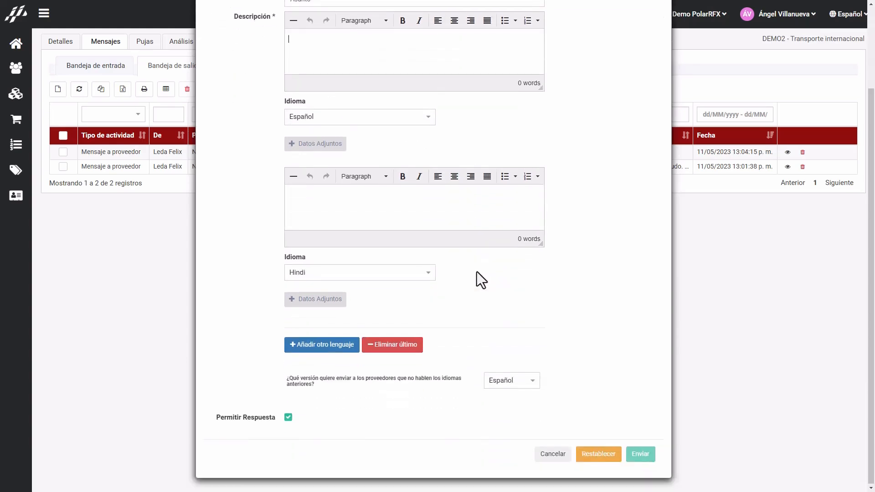
left_click(561, 458)
left_click(506, 75)
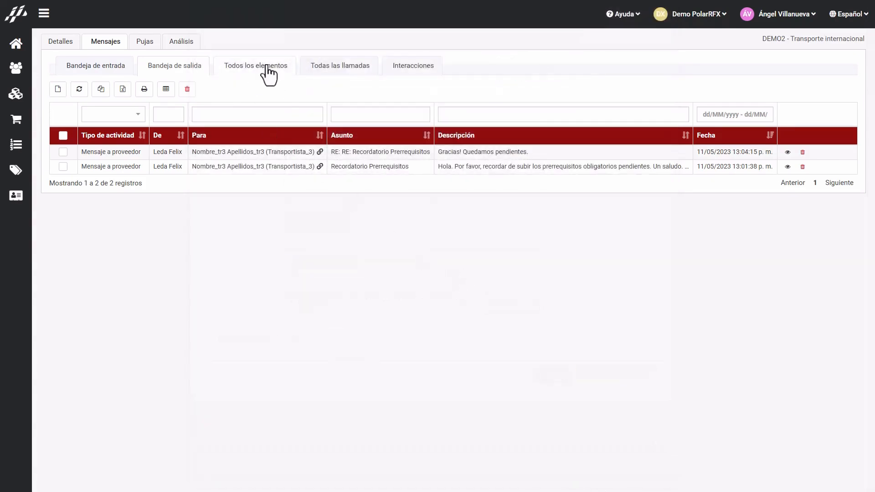
- Check the tender's logged calls and download all quotations from the bid summary
left_click(348, 70)
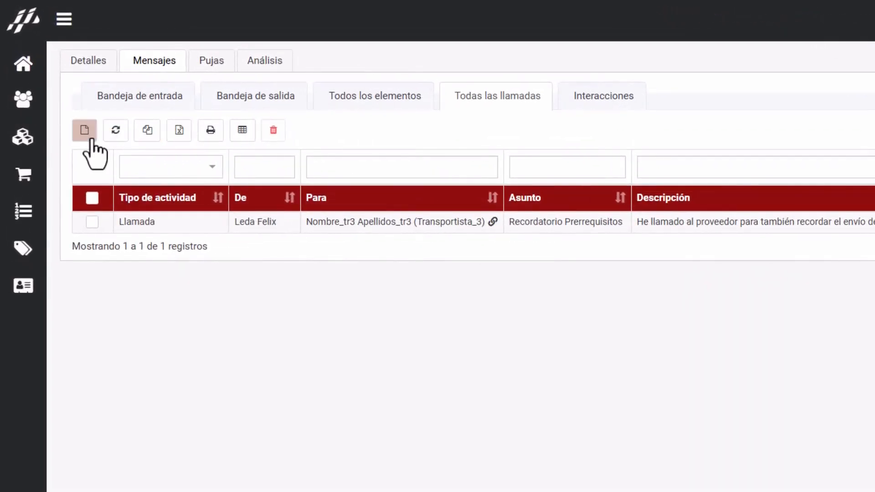
left_click(211, 63)
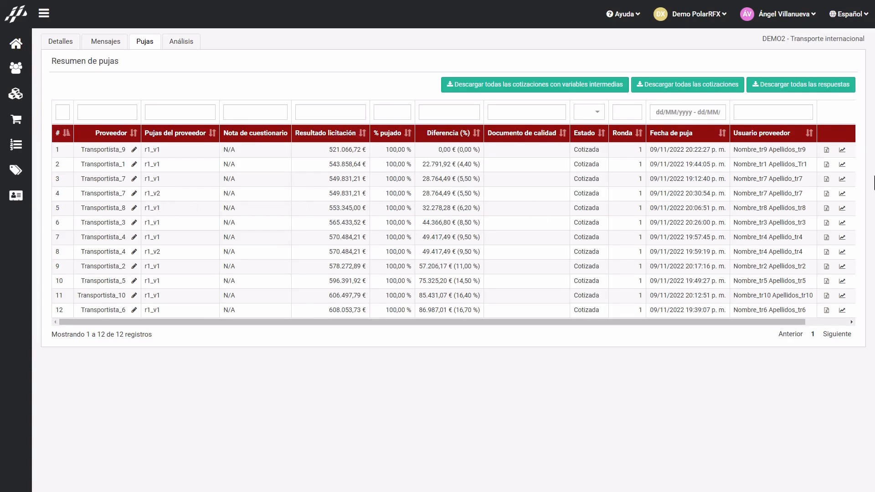
left_click(826, 195)
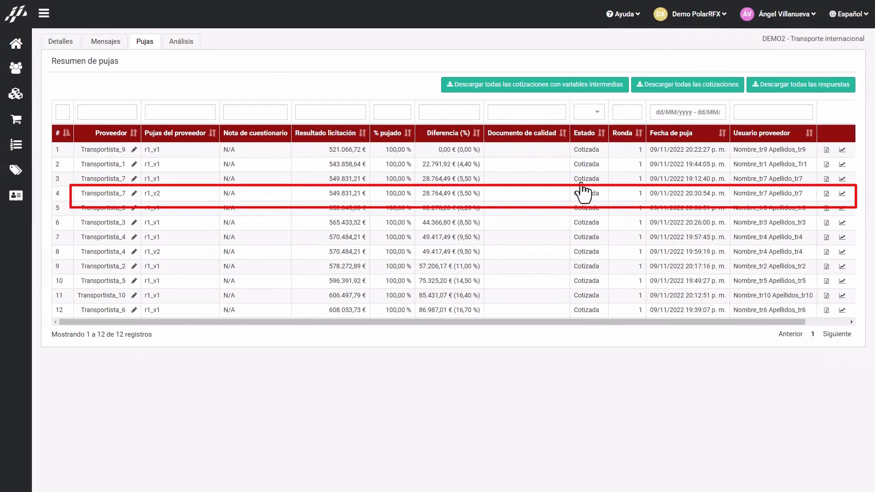
left_click(713, 99)
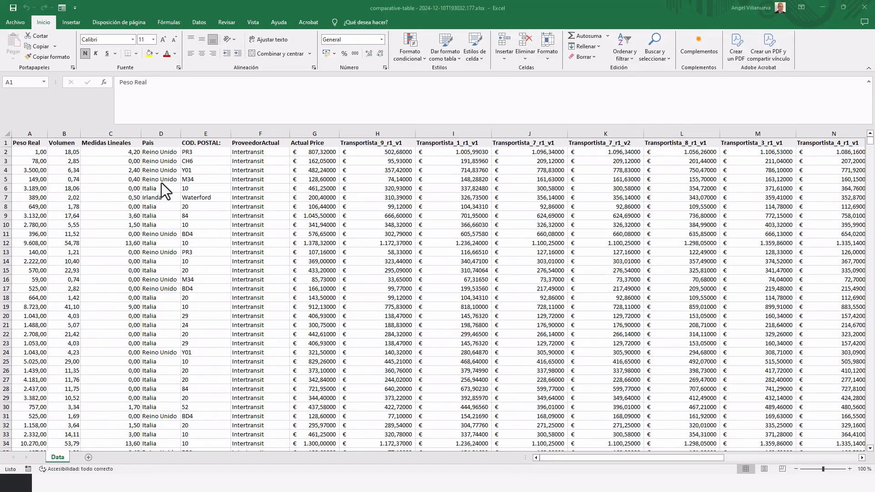
- Examine the shipment data, current prices and each carrier's quoted prices across the downloaded comparative table
left_click_drag(24, 133, 302, 141)
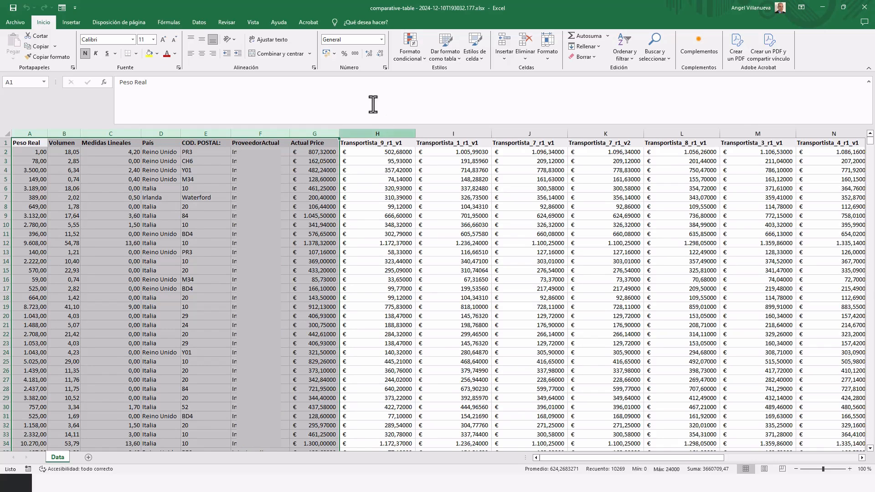
left_click(365, 157)
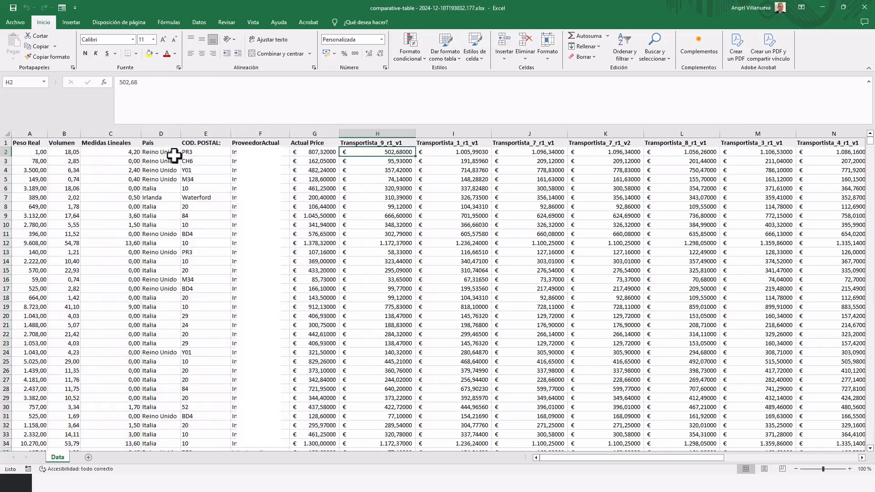
left_click_drag(29, 152, 365, 152)
left_click(400, 128)
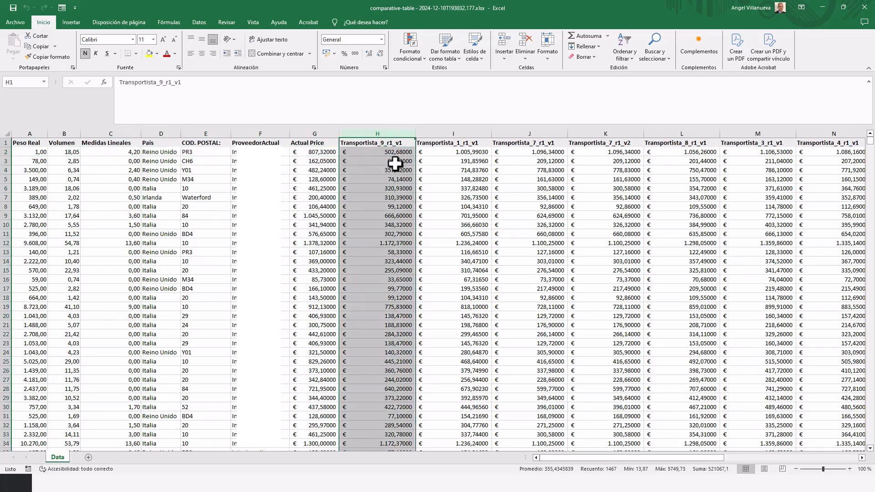
left_click(390, 152)
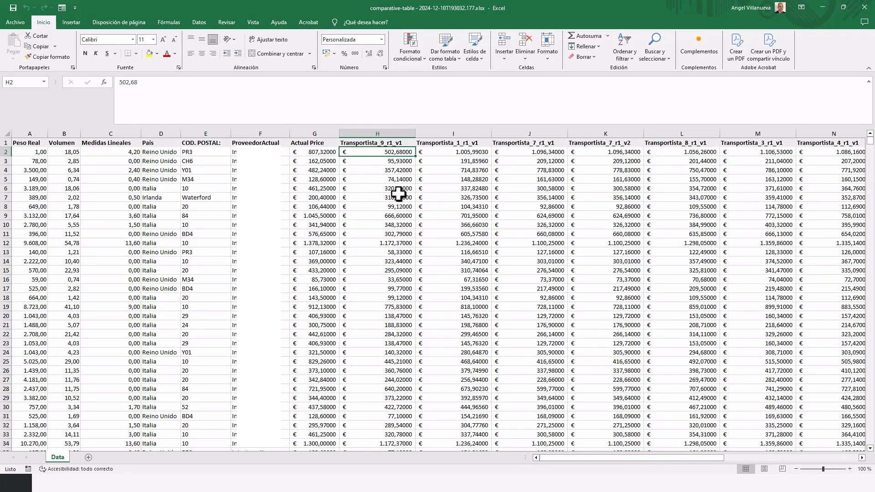
scroll(485, 267, "down", 6)
scroll(490, 277, "up", 6)
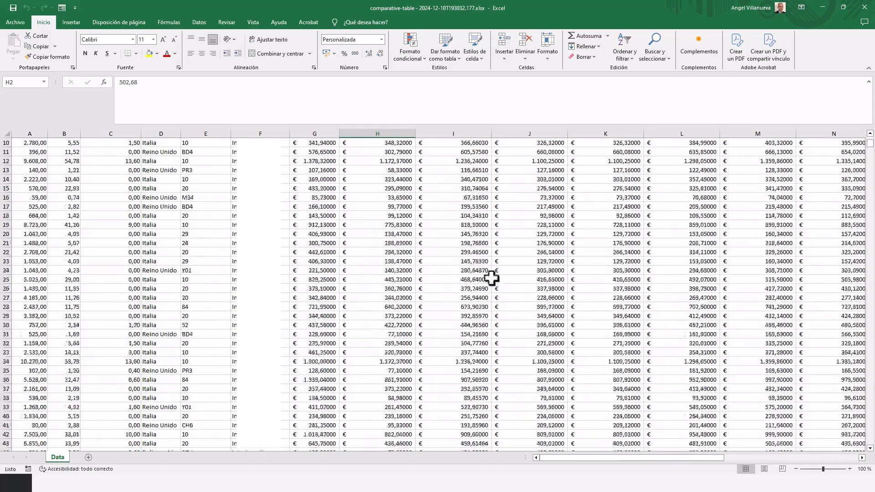
left_click_drag(630, 457, 776, 450)
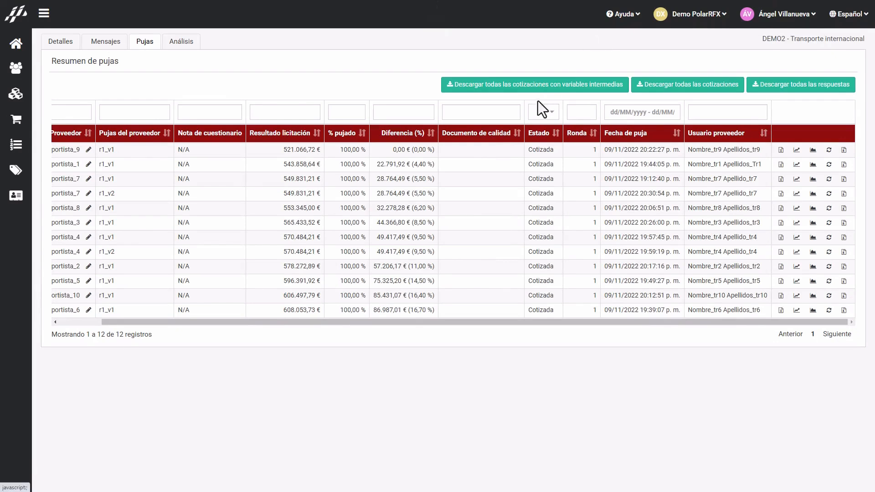
- Download all questionnaire responses from the bid summary and review the suppliers' answers side by side in the spreadsheet
left_click(798, 87)
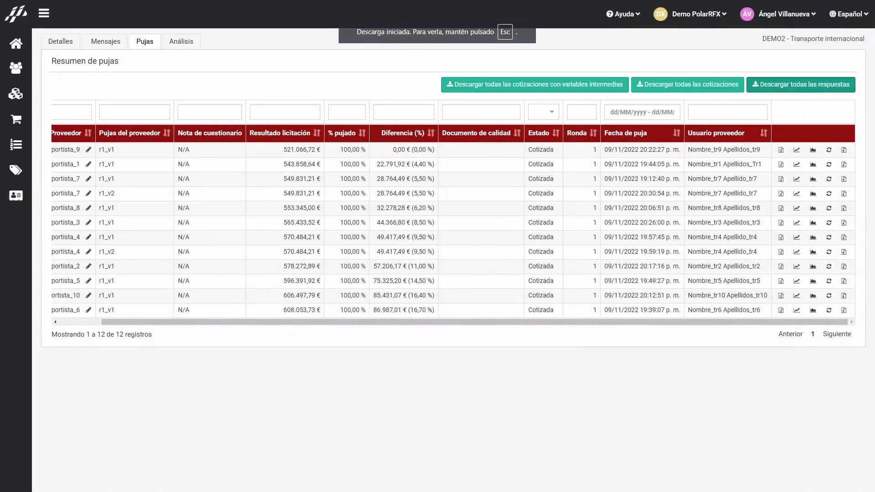
left_click_drag(319, 8, 319, 0)
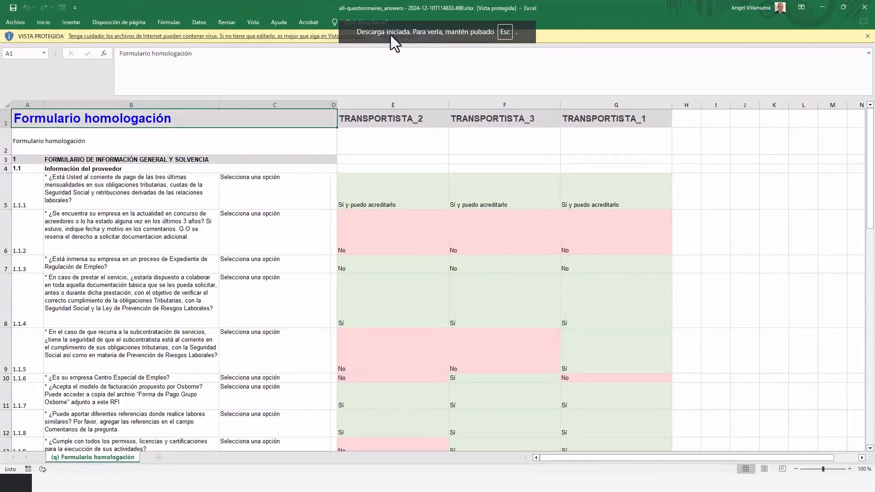
scroll(118, 278, "down", 3)
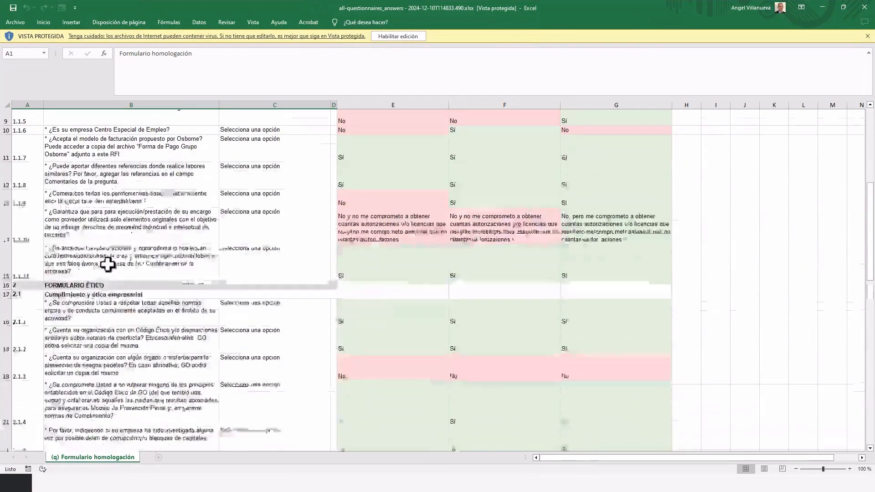
- Review the suppliers' answers on ethics, conflicts of interest, risk prevention and sustainability in the questionnaire spreadsheet
scroll(522, 308, "down", 3)
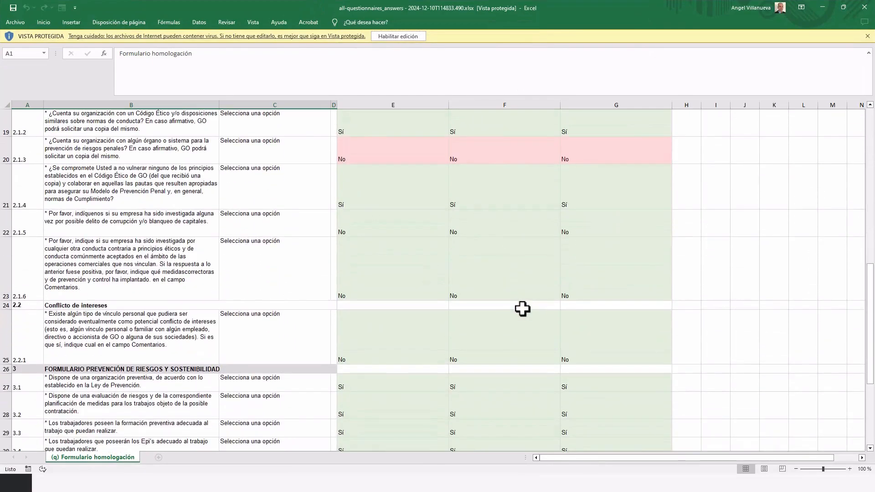
scroll(523, 308, "down", 4)
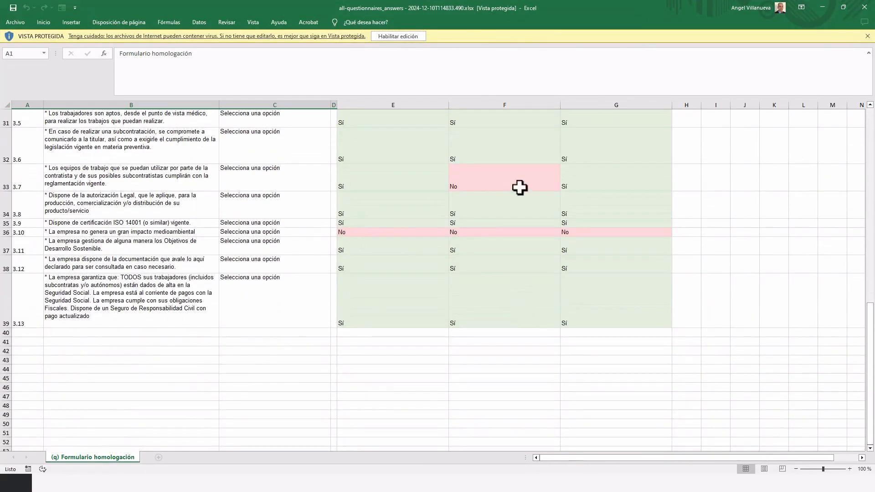
scroll(405, 171, "up", 2)
scroll(404, 171, "up", 6)
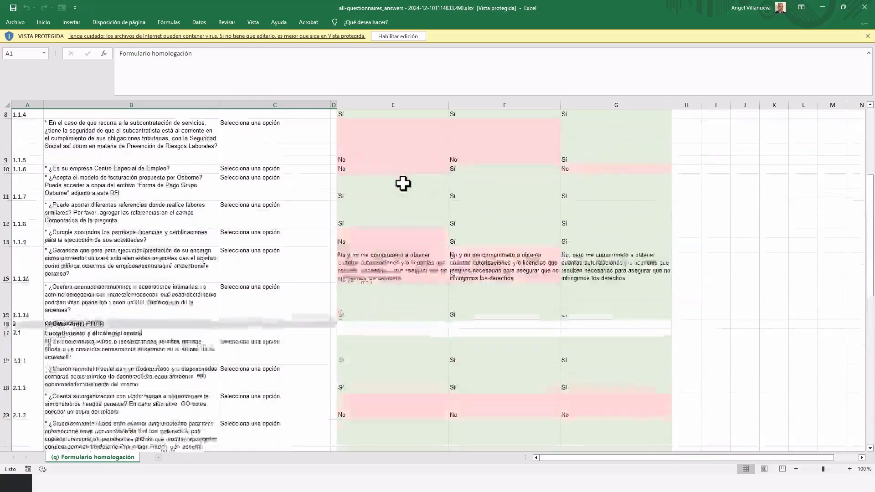
scroll(403, 184, "up", 2)
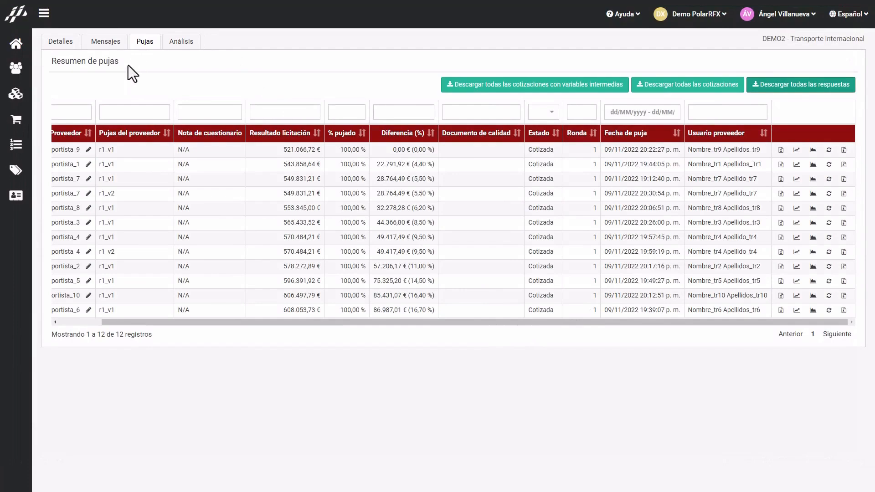
- Create a new analysis structure for the tender using País and ACTUAL_PRICE as offer fields instead of Peso Real
left_click(183, 45)
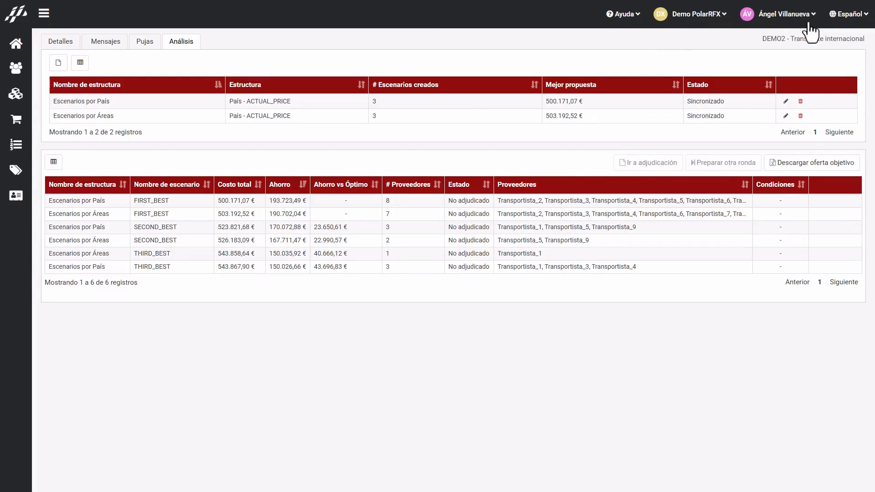
left_click(58, 62)
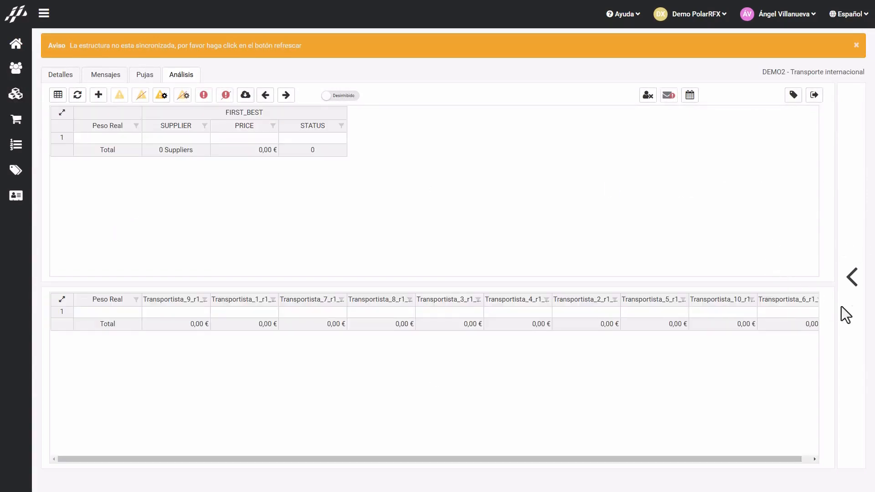
left_click(853, 283)
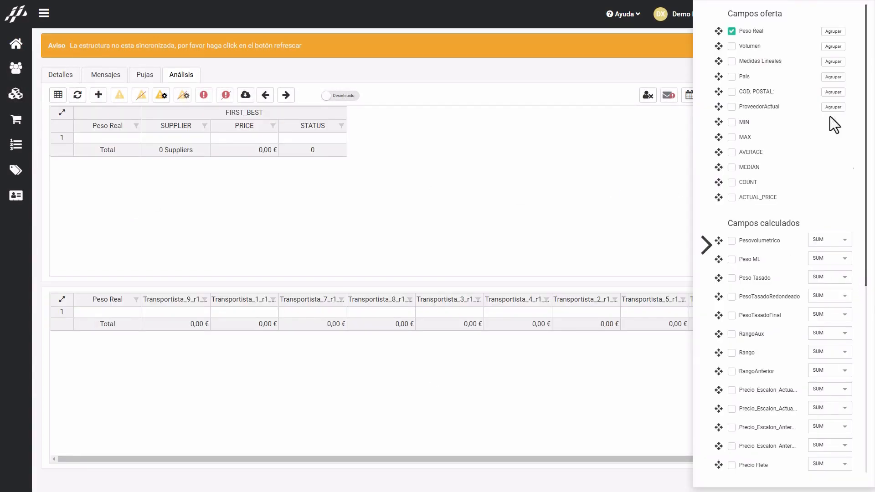
left_click(732, 77)
left_click(731, 32)
left_click(731, 199)
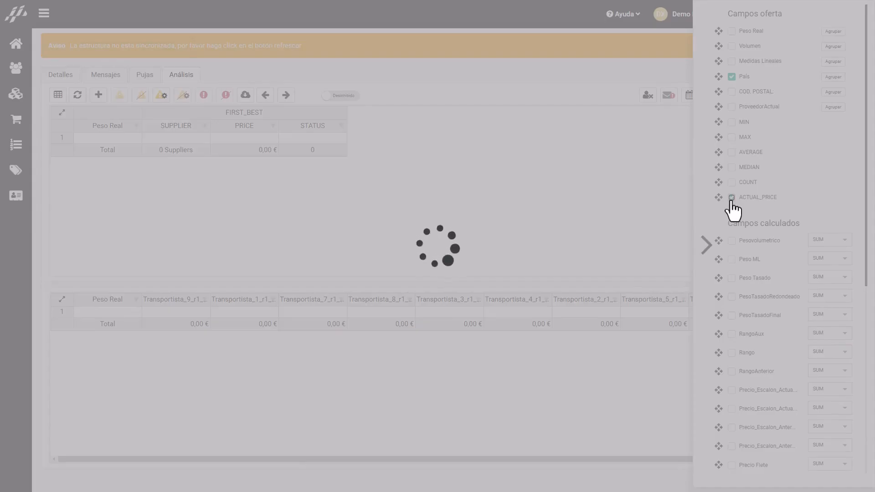
- Add the SECOND_BEST and THIRD_BEST scenarios to the structure and refresh it to load the prices
scroll(727, 271, "down", 5)
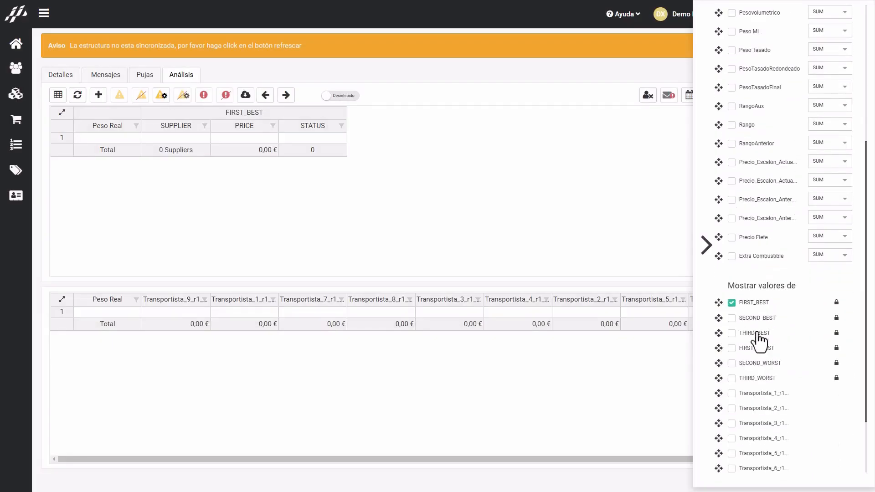
left_click(732, 319)
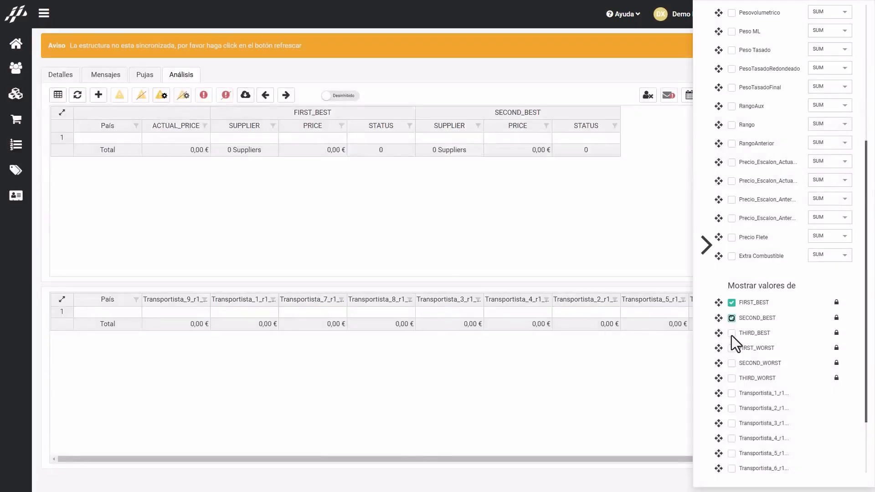
left_click(732, 335)
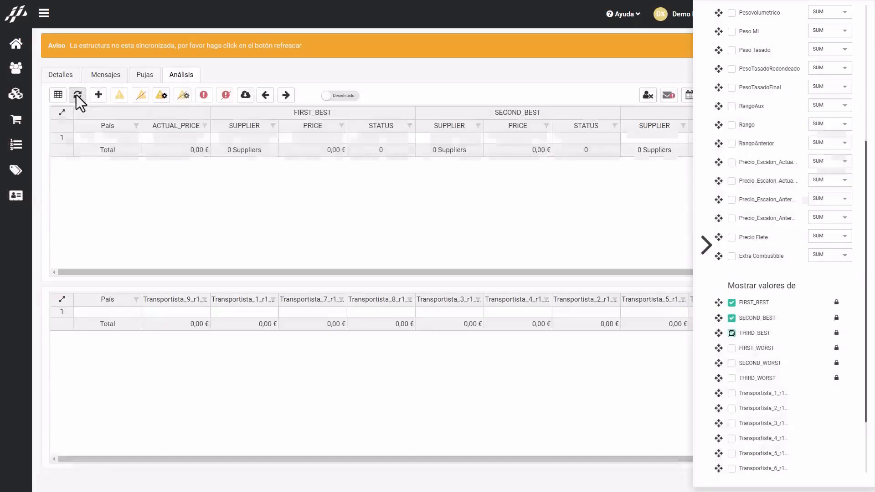
left_click(705, 246)
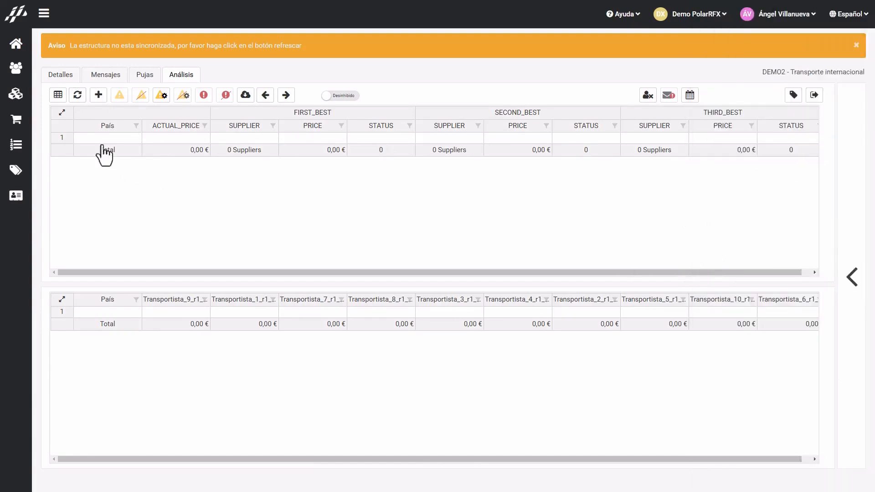
left_click(78, 94)
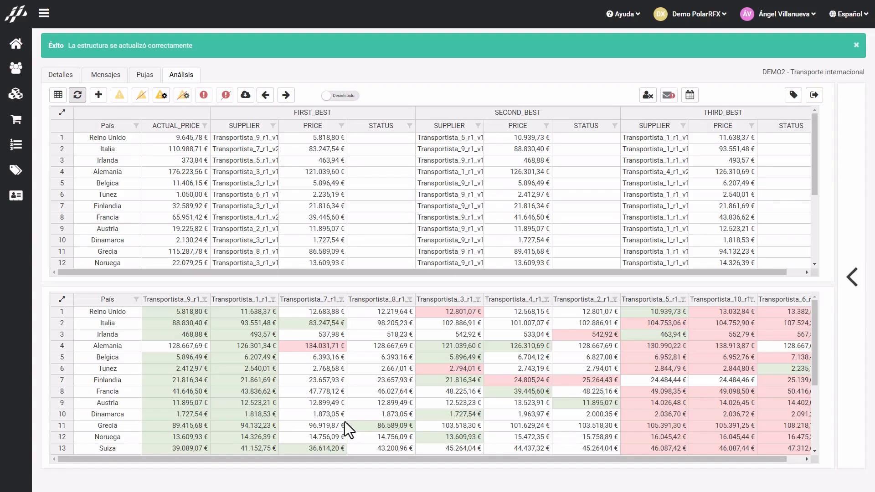
- Hide the Estado column from the scenario comparison table
left_click(58, 95)
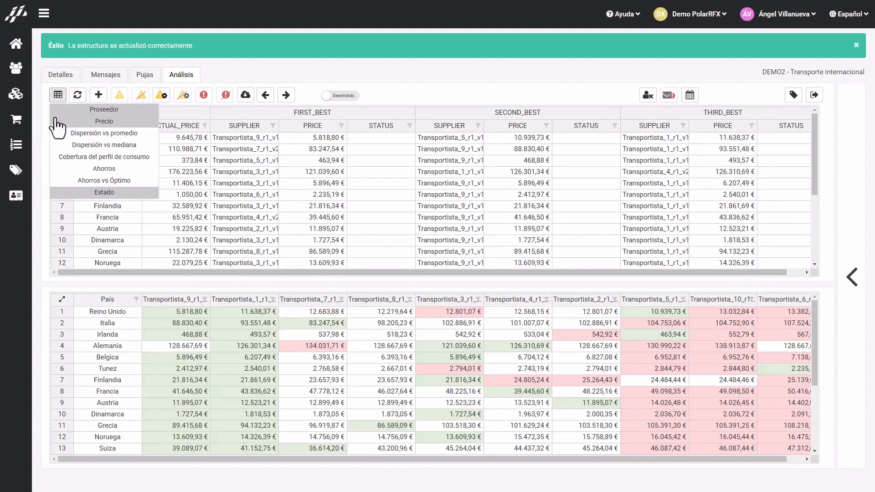
left_click(81, 192)
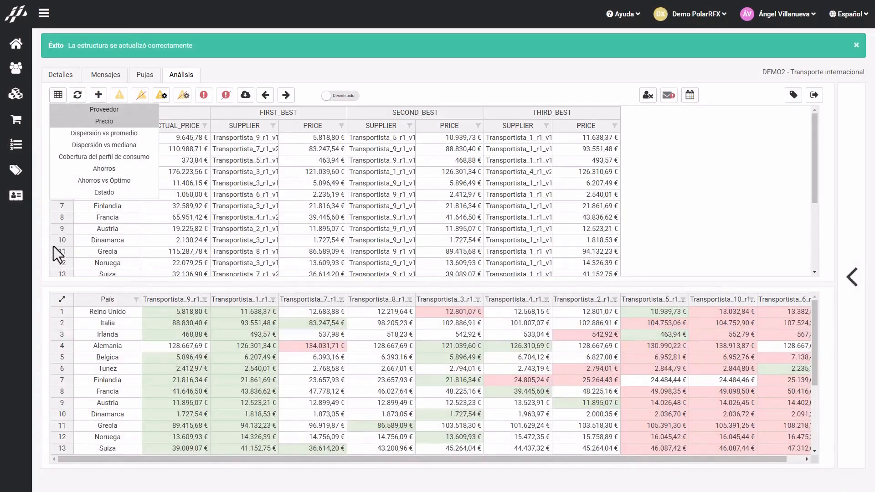
left_click(42, 239)
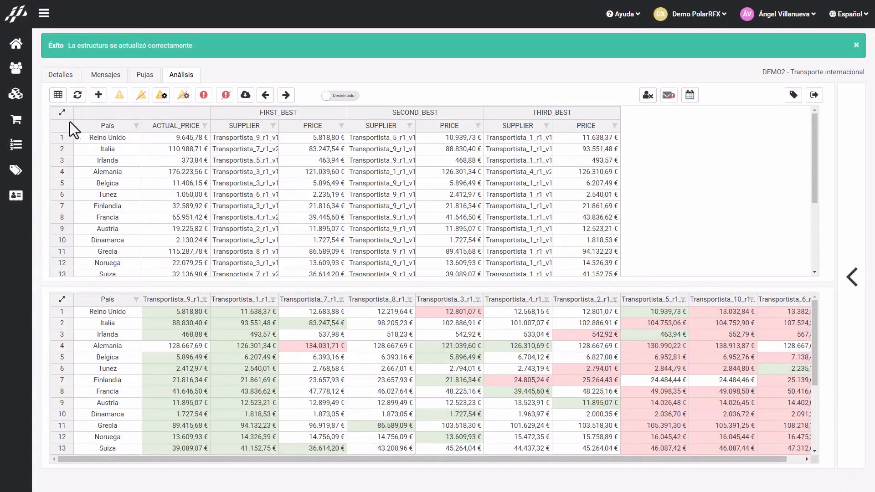
- Add the Ahorros column to the expanded scenario table and examine every carrier's prices by country in the supplier table
left_click(63, 114)
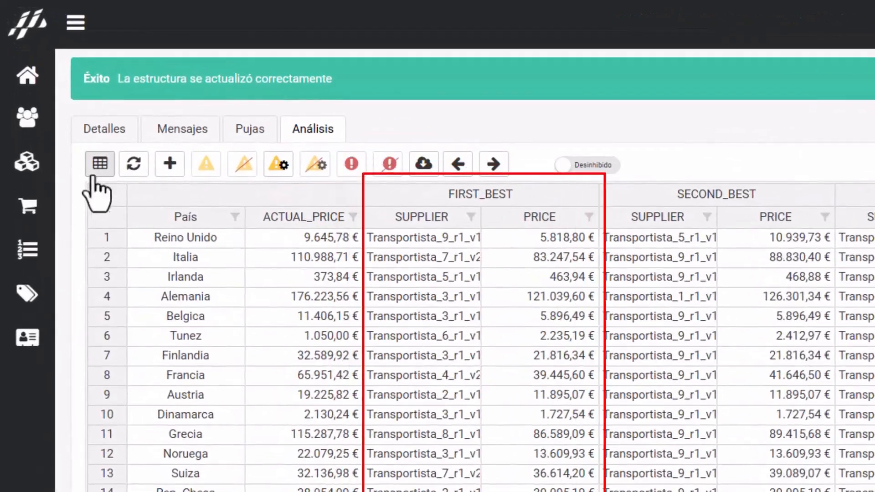
left_click(98, 166)
left_click(183, 294)
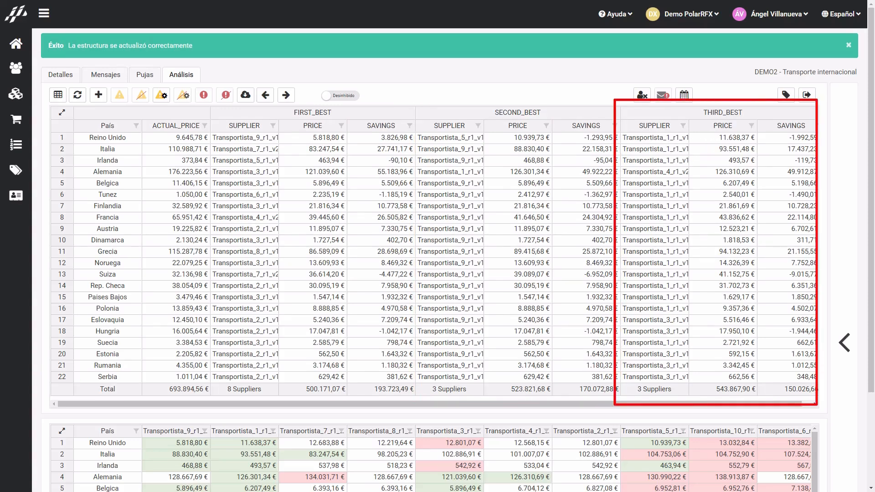
left_click(59, 432)
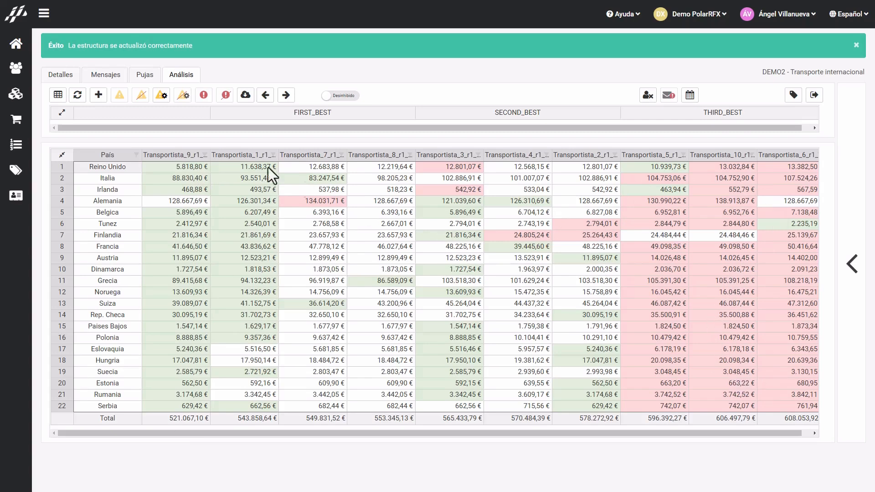
left_click(62, 112)
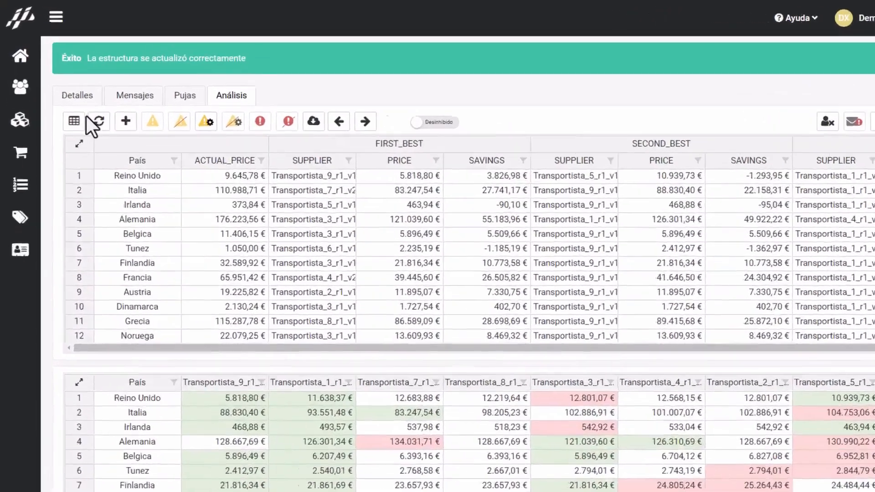
- Show the Estado column and apply automatic marking for prices with a dispersion of ±40% vs average
left_click(58, 138)
left_click(168, 317)
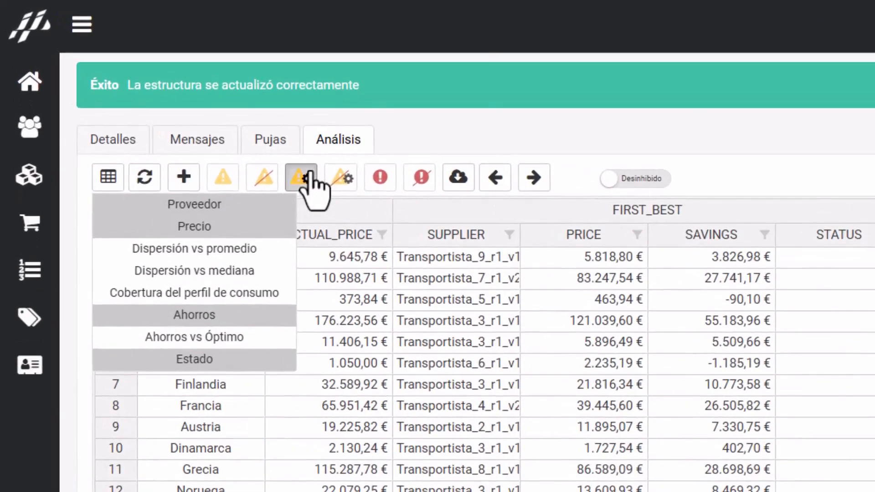
left_click(248, 146)
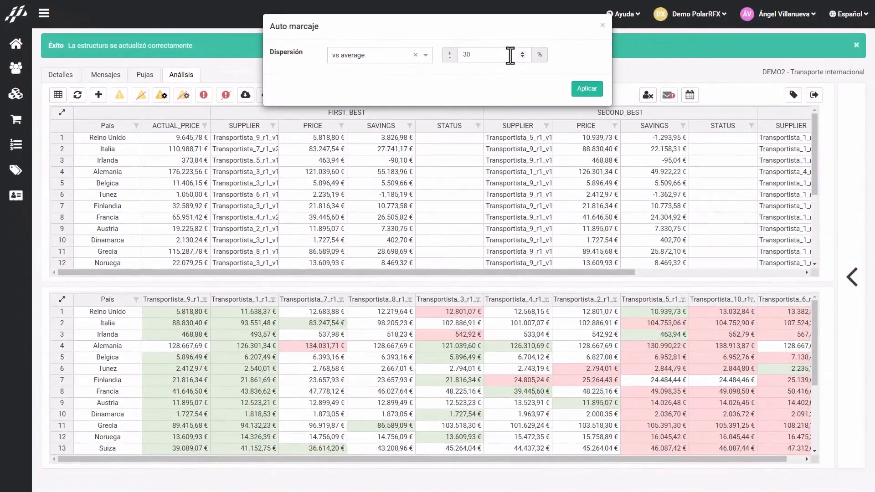
left_click_drag(474, 54, 442, 60)
type("40")
left_click(587, 89)
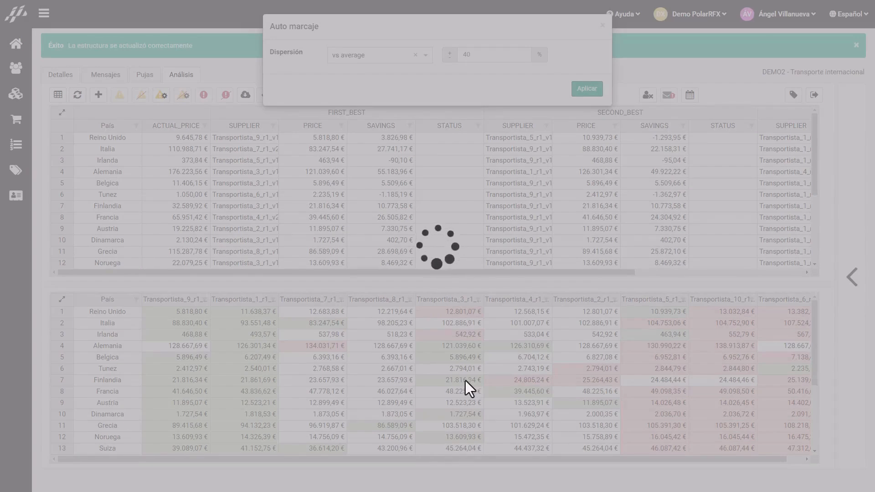
- Refresh the structure and change the warning on Reino Unido's FIRST_BEST status to a red error mark
scroll(401, 198, "down", 4)
scroll(393, 198, "up", 4)
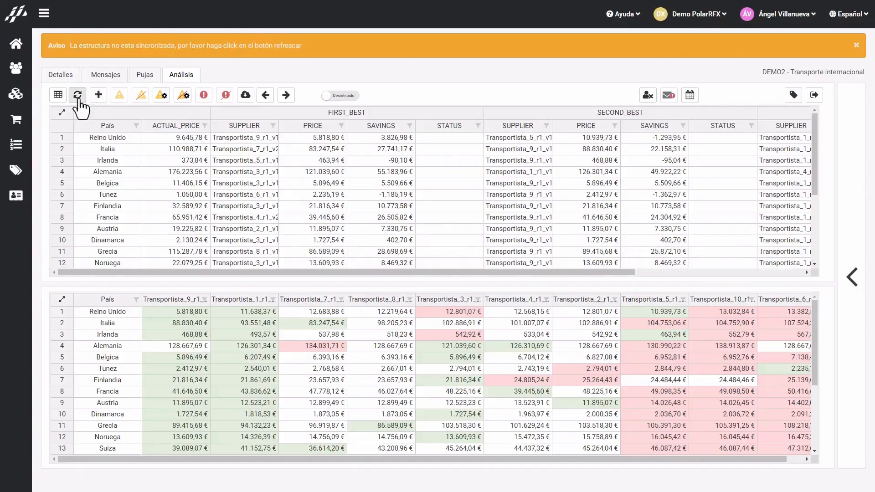
left_click(78, 95)
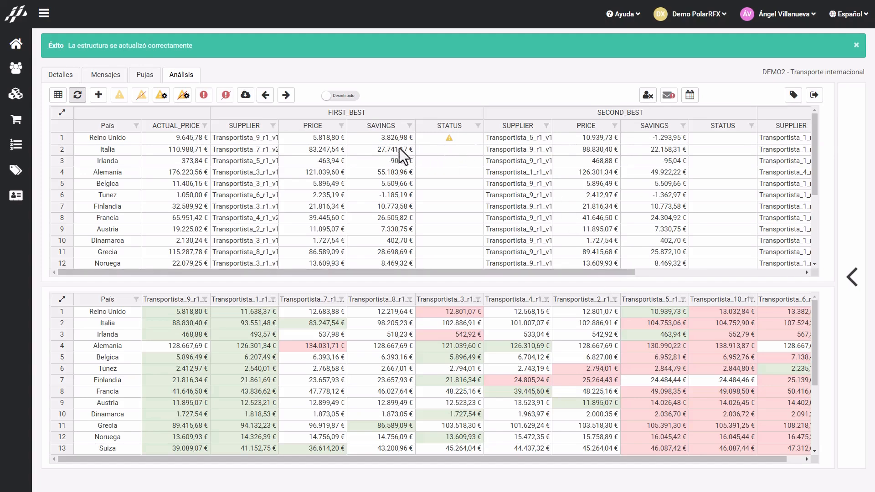
left_click(445, 141)
left_click(203, 95)
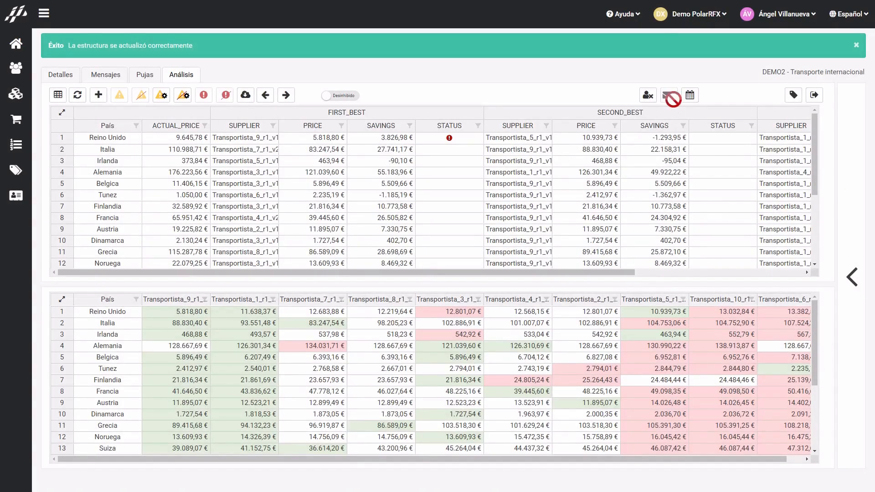
- Set the deadline for suppliers to upload bid corrections to 16/12/2024 at 07:37 PM
left_click(690, 96)
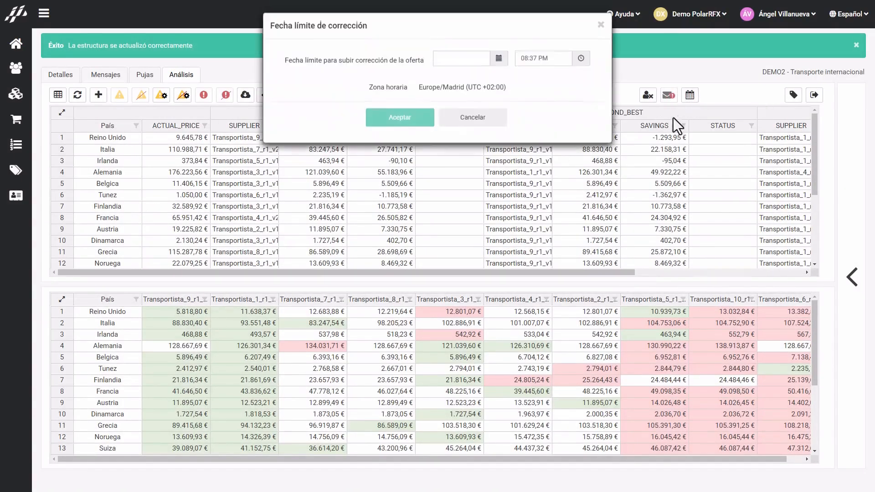
left_click(500, 61)
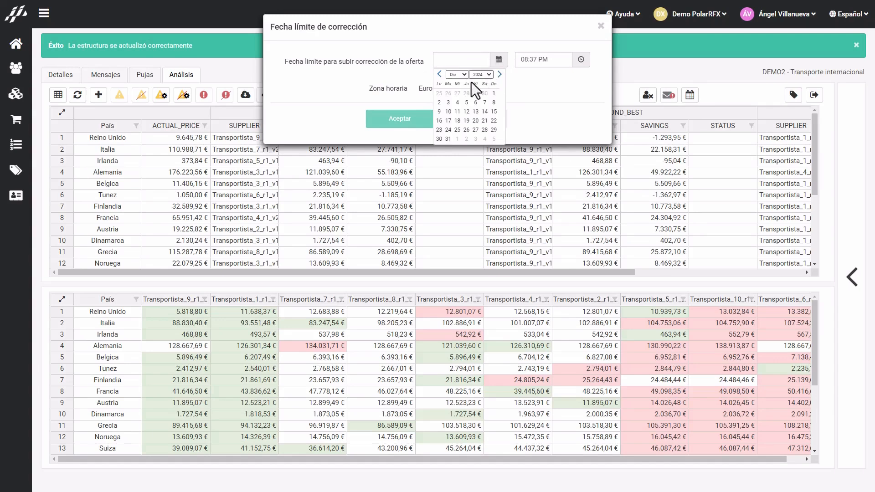
left_click(439, 112)
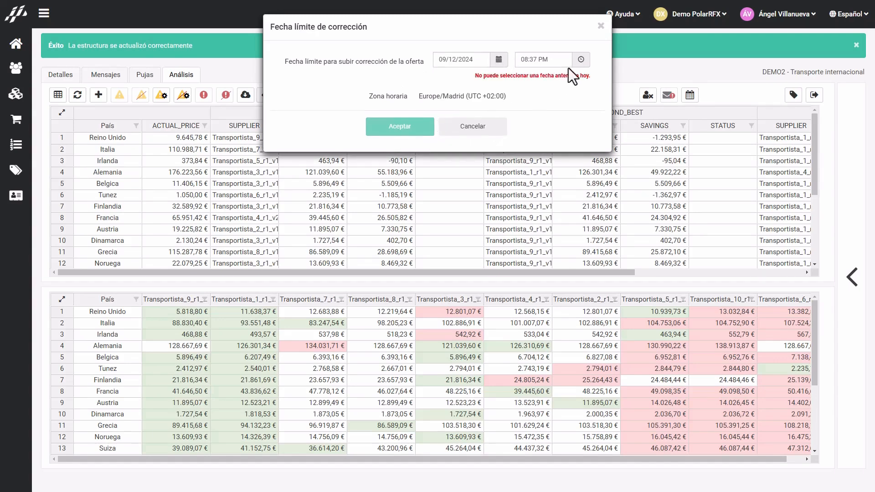
left_click(581, 59)
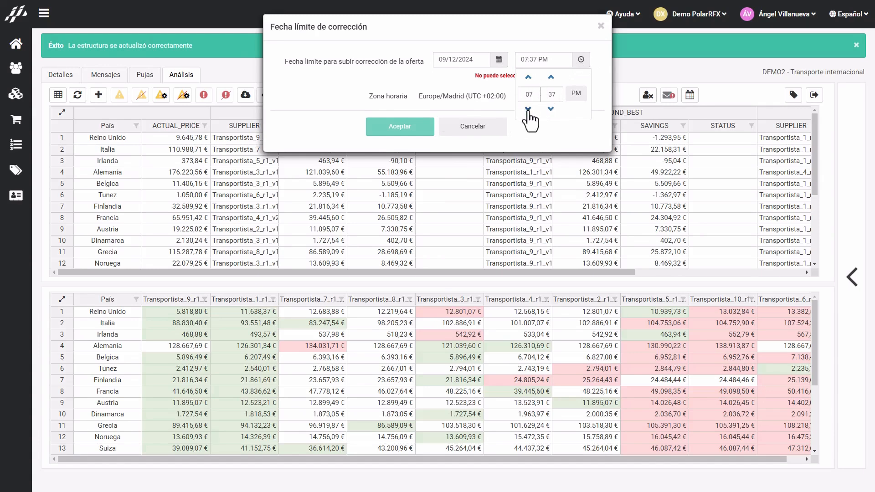
left_click(495, 67)
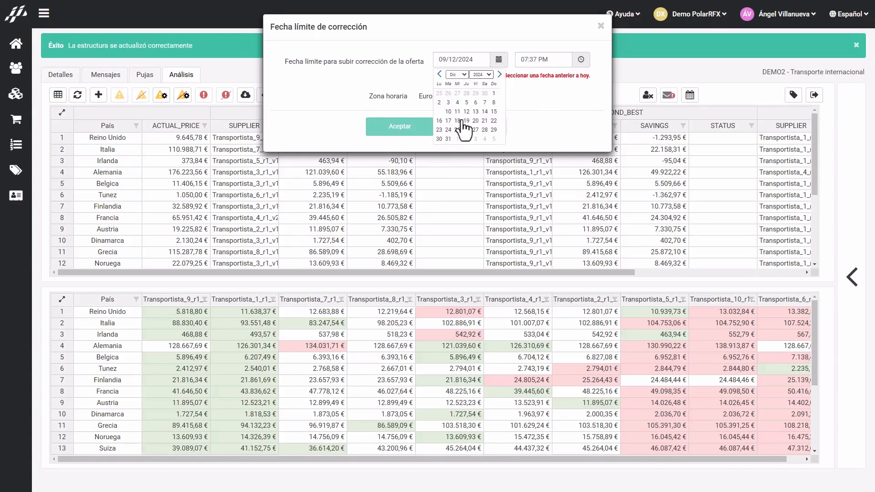
left_click(444, 132)
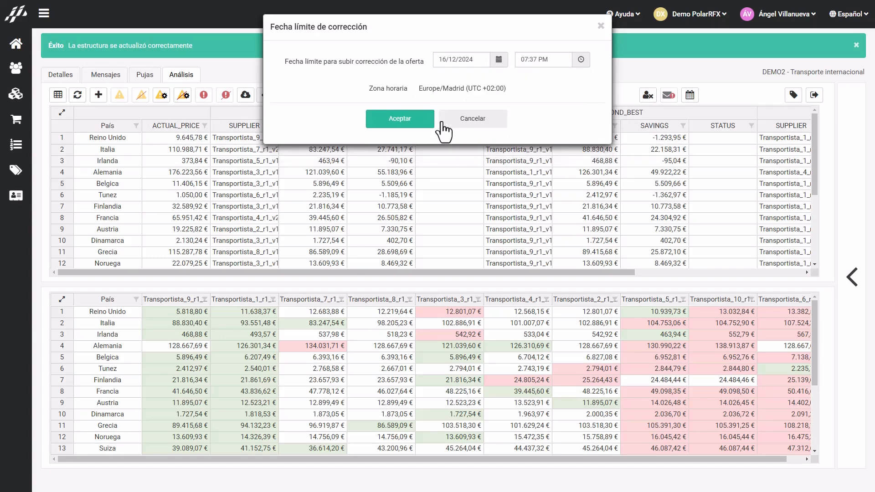
left_click(412, 124)
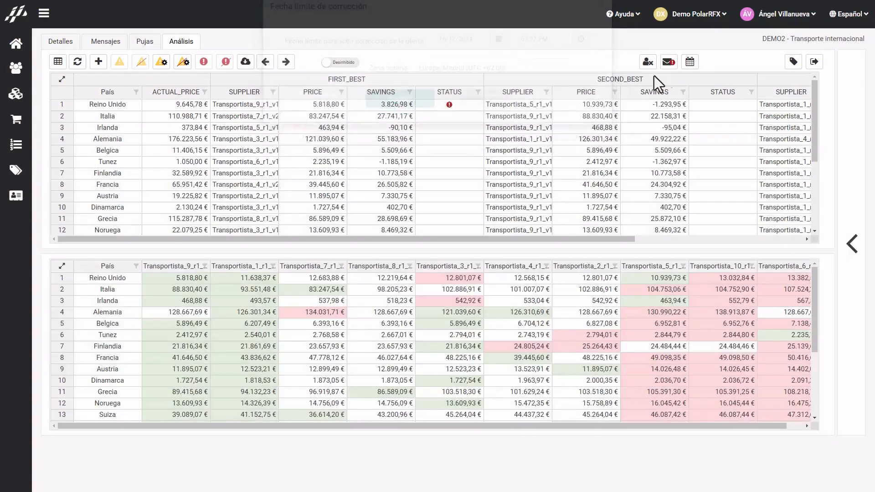
- Start a rate correction message for Transportista_9 and set its language to Español
left_click(667, 63)
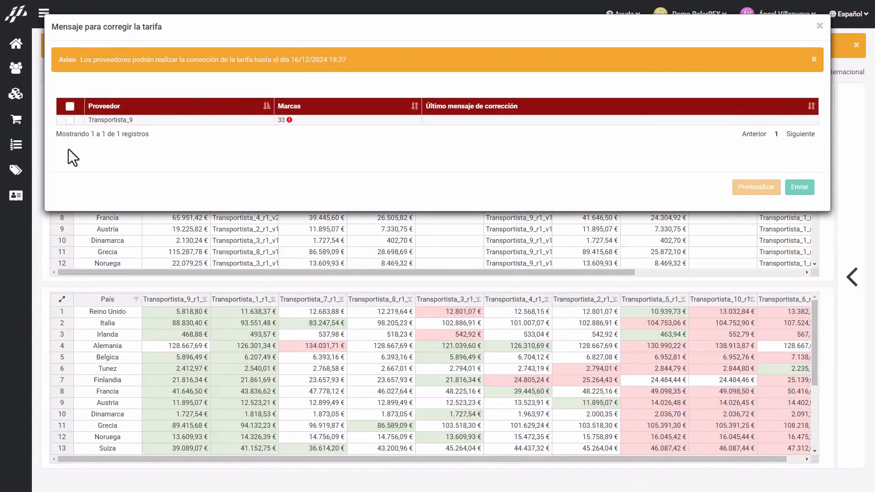
left_click(70, 107)
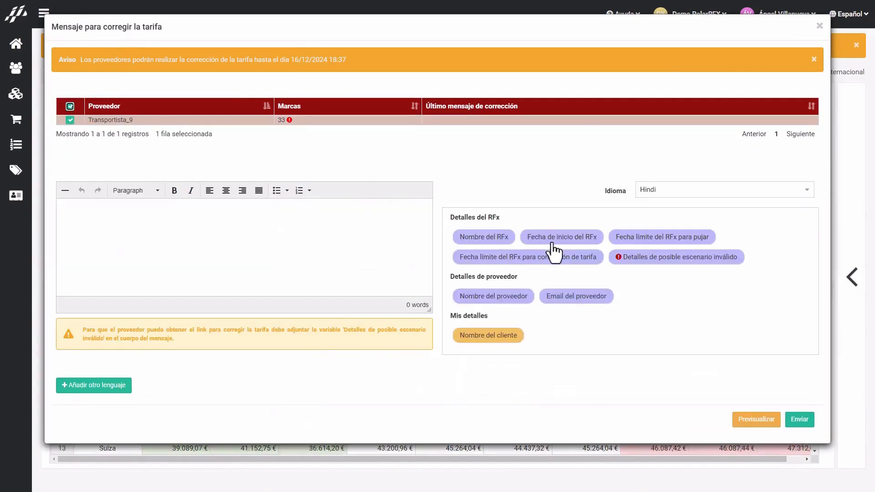
left_click(706, 190)
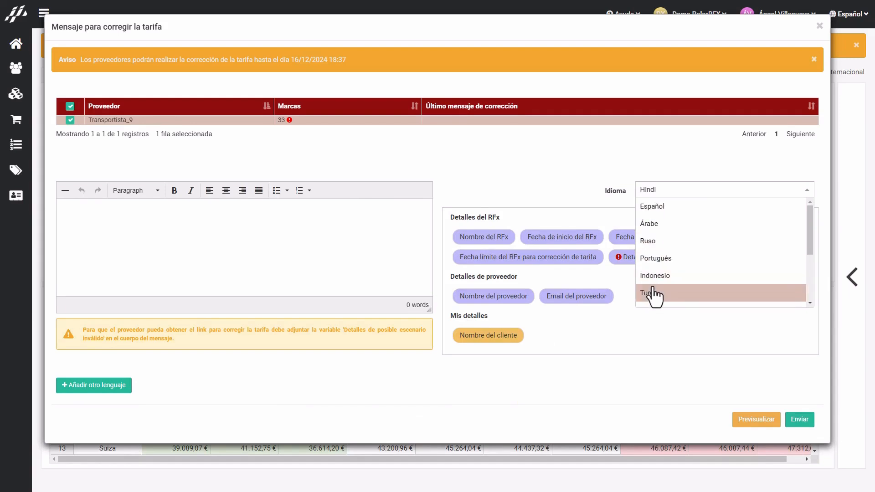
left_click(661, 207)
- Write "Apreciado" plus the RFx name variable, "En referencia a su propuesta le comunicamos por revise las siguientes posciones de oferta" and the possible invalid scenario details variable
left_click(87, 220)
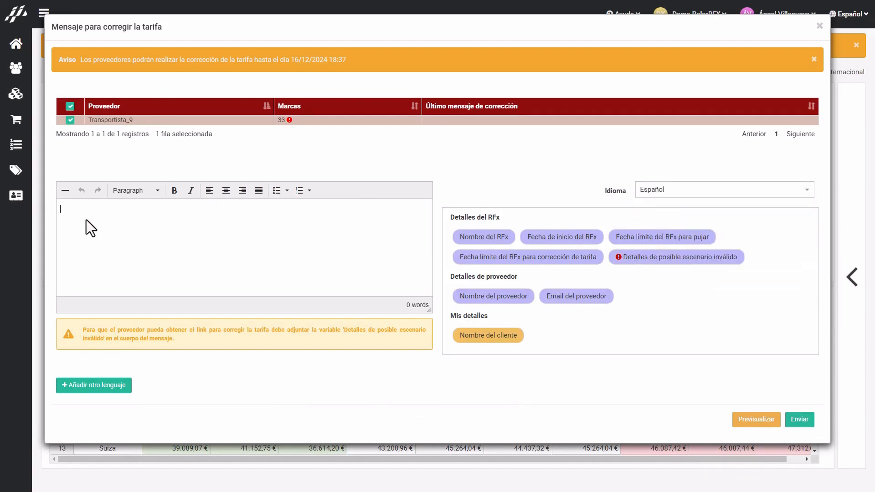
type("Apreciado")
left_click(476, 237)
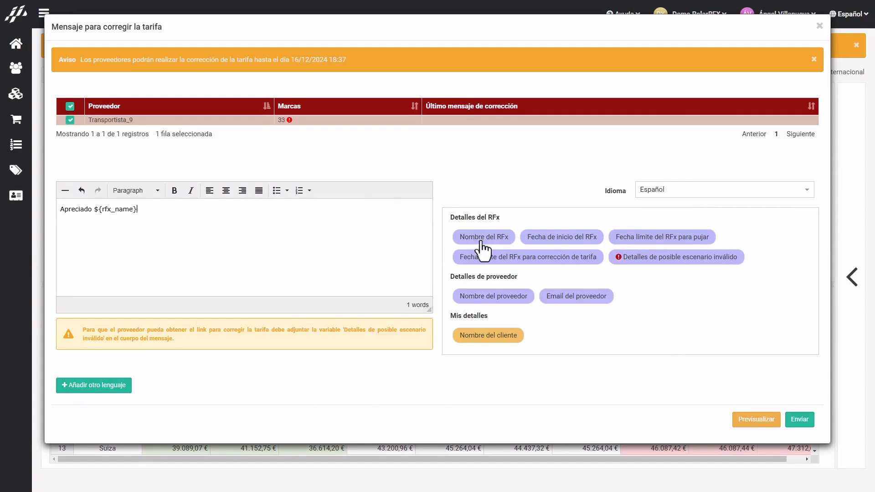
type("En referencia")
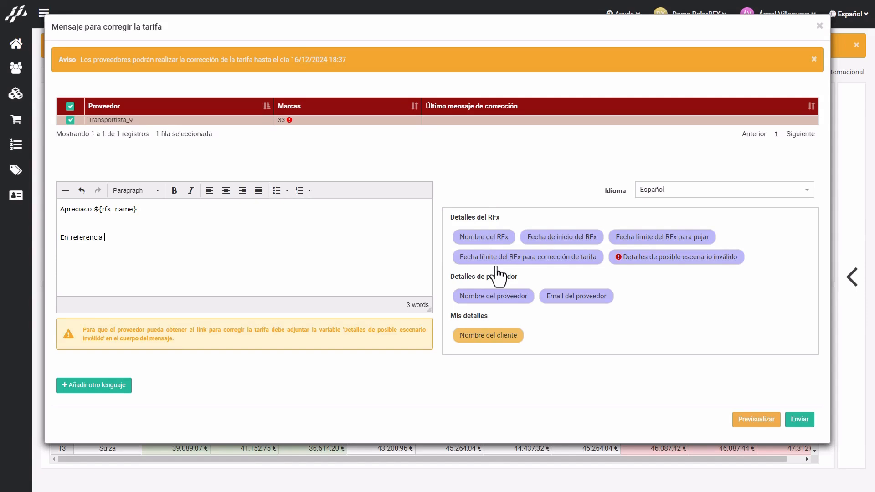
type(" a su propuesta le comunicamos por revise")
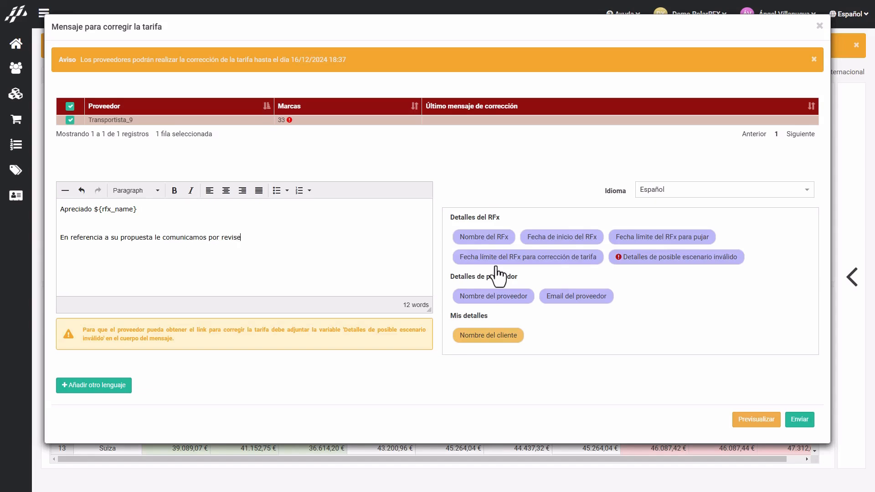
type(" las siguientes posciones de o")
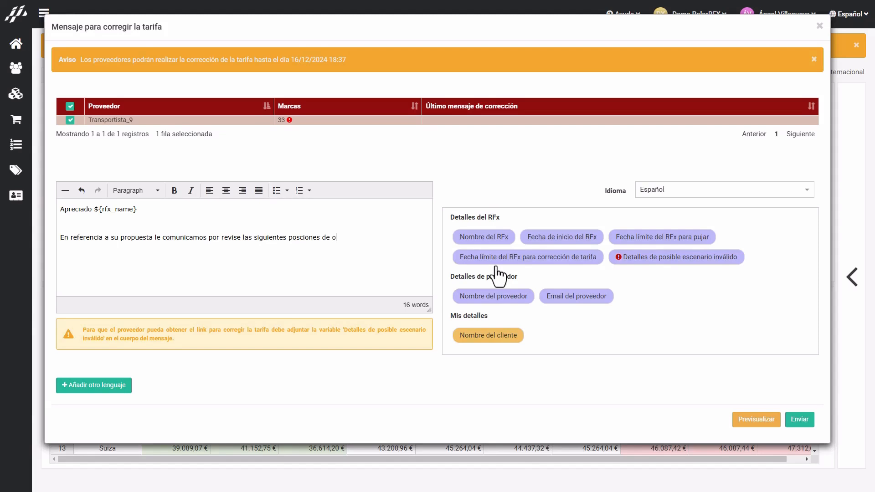
type("ferta")
left_click(643, 258)
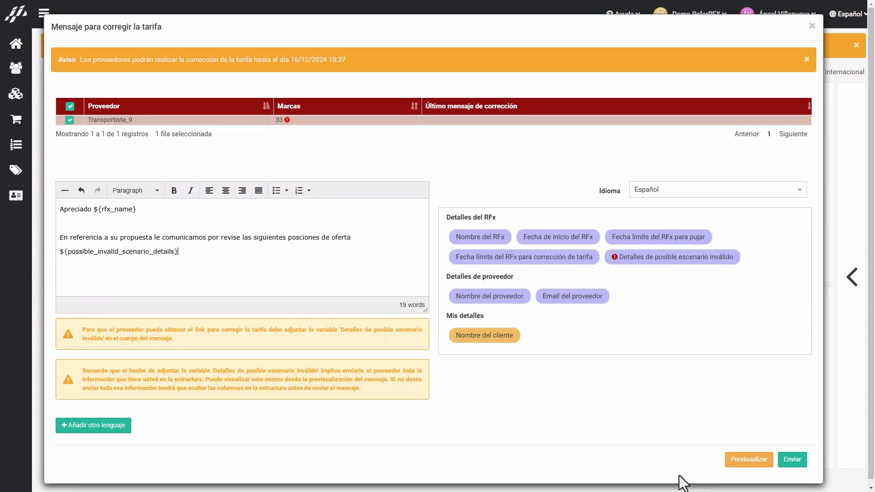
- Preview the correction message for Transportista_9, send it and close the message dialog
left_click(747, 460)
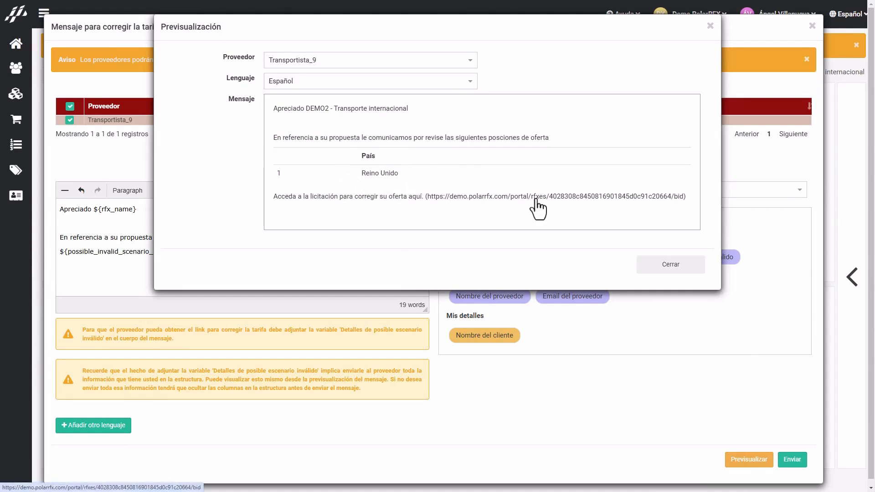
left_click(671, 269)
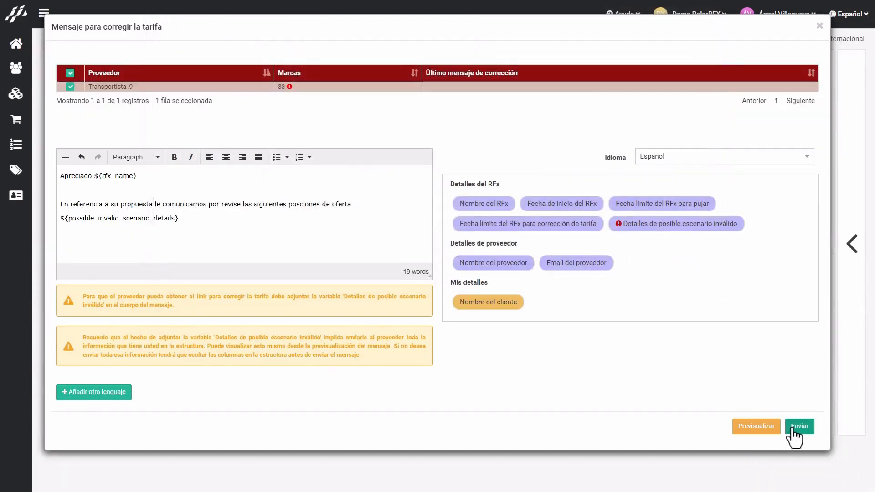
left_click(800, 433)
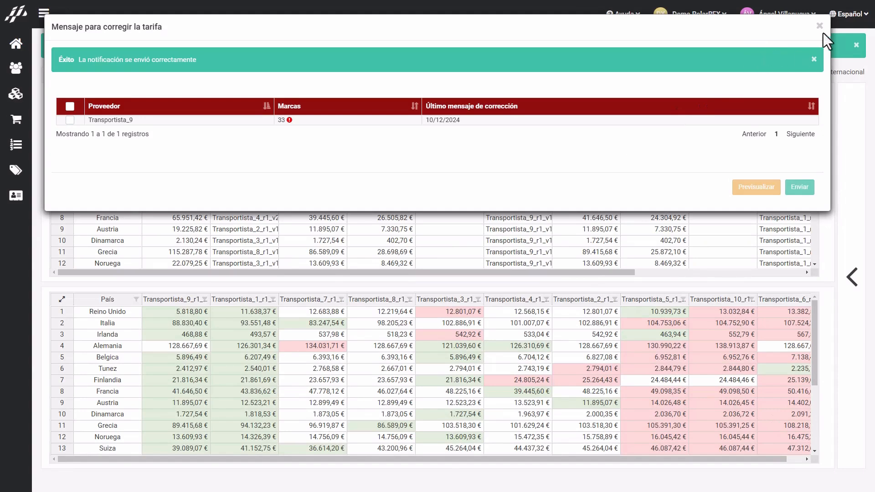
left_click(819, 25)
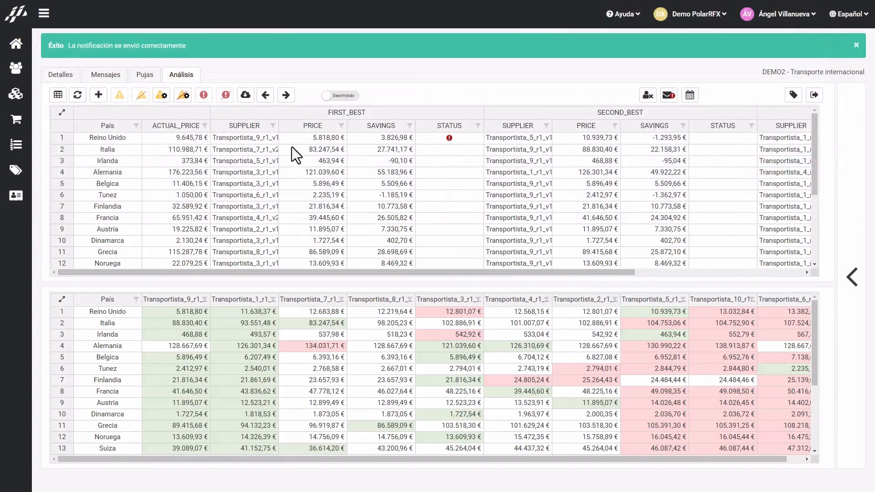
- Examine the supplier, price and savings of the three best options for each country in the scenario table
left_click(103, 99)
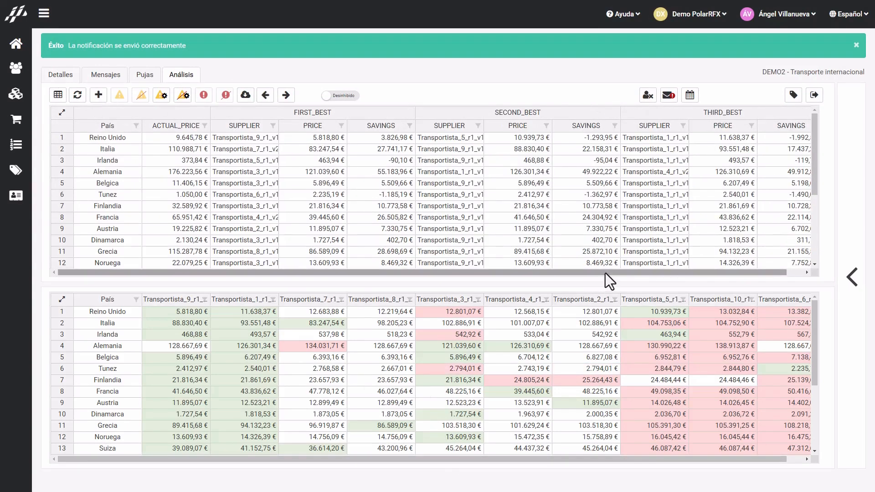
left_click_drag(605, 272, 647, 275)
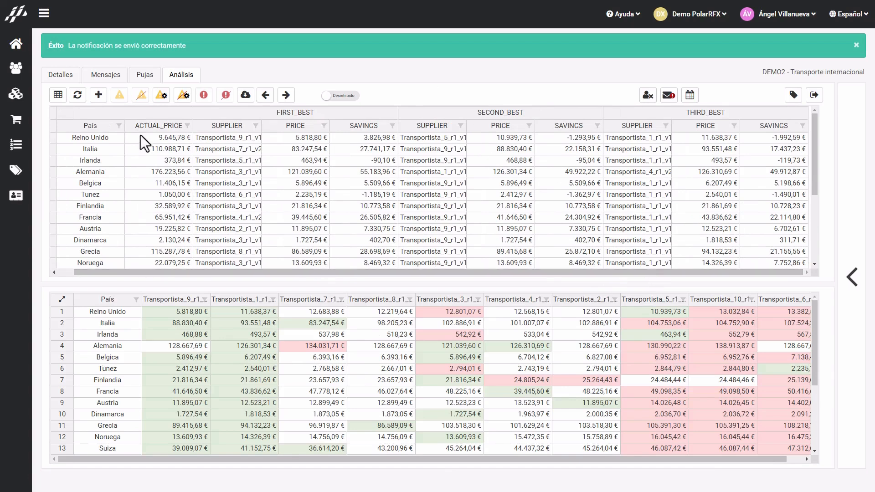
left_click_drag(187, 273, 170, 274)
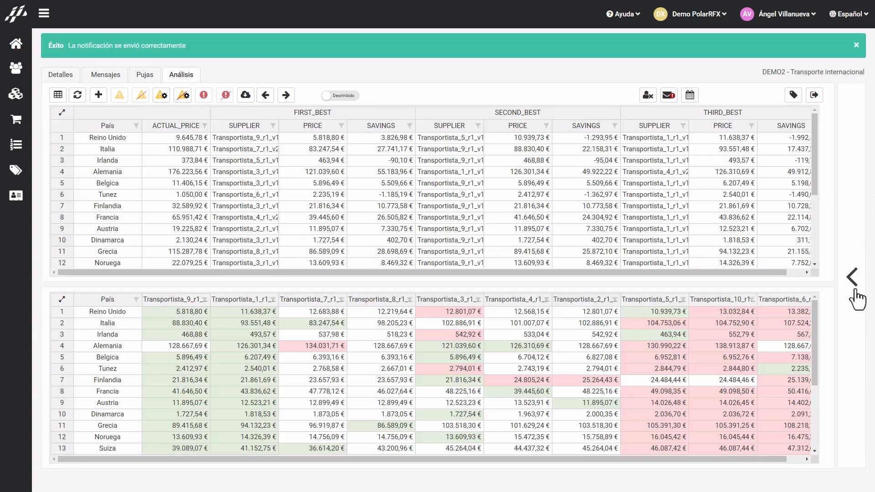
- Create a group named Norte for the values of the País bid field
left_click(851, 277)
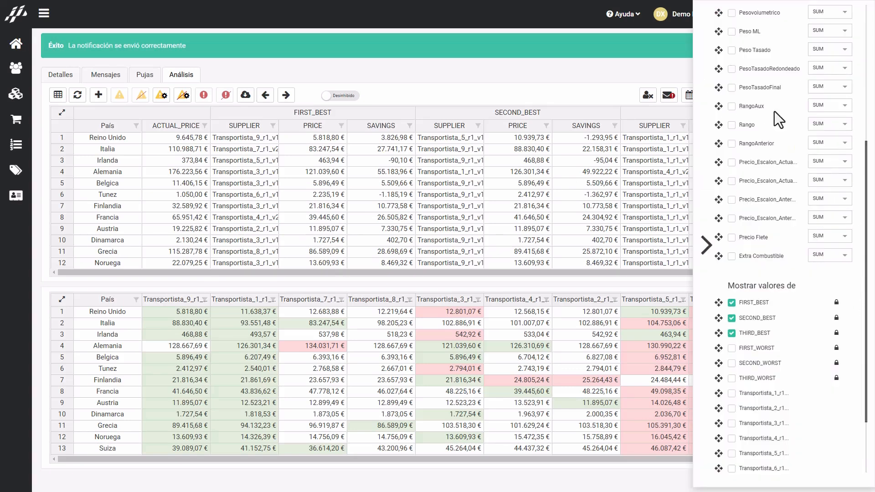
scroll(770, 115, "up", 5)
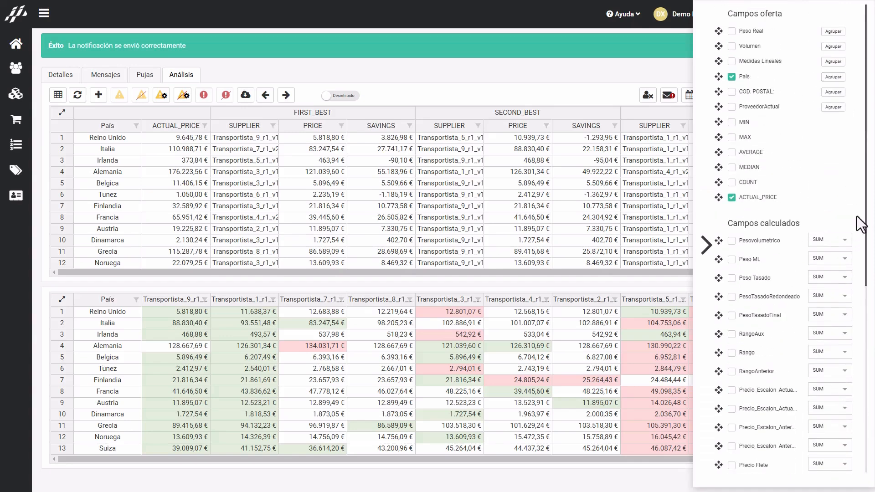
left_click(829, 77)
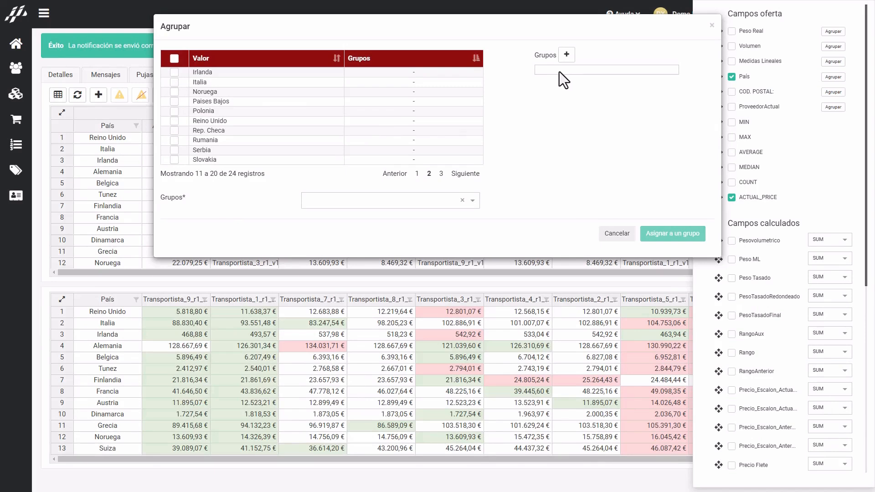
left_click(567, 55)
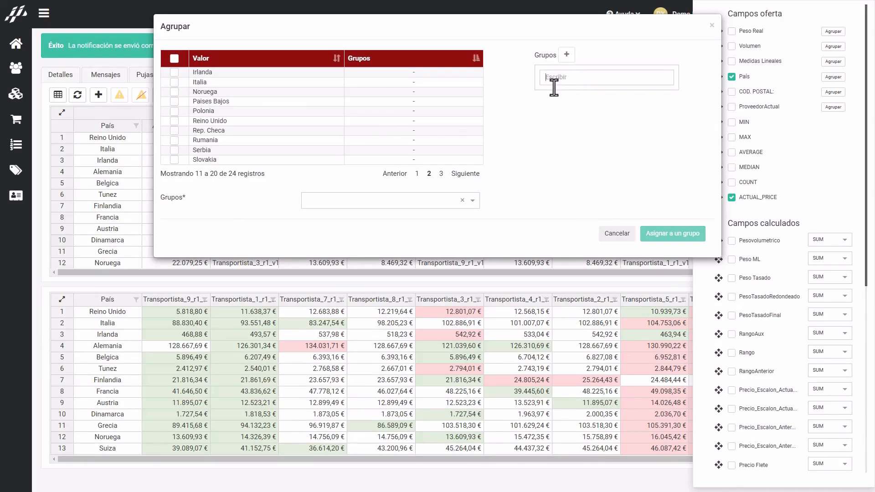
type("Norte")
key("Return")
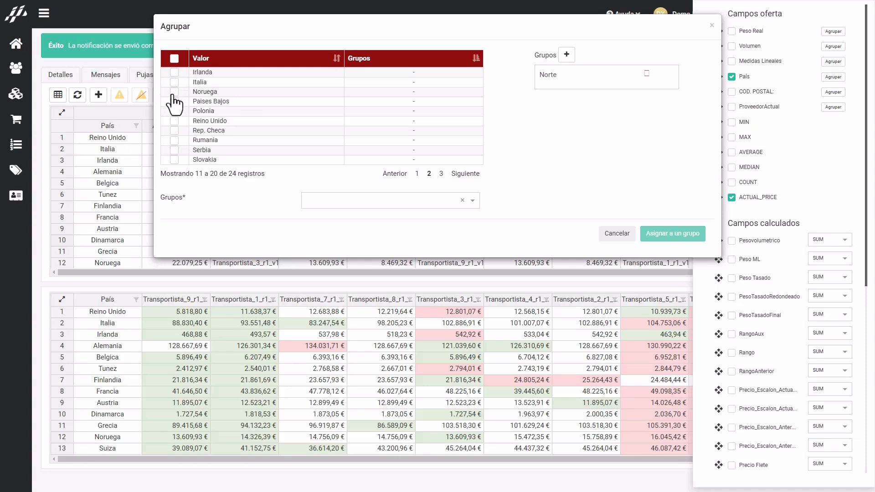
- Assign Noruega, Paises Bajos, Polonia, Alemania, Belgica, Dinamarca and Finlandia to the Norte group and close the grouping settings
left_click(174, 92)
left_click(174, 101)
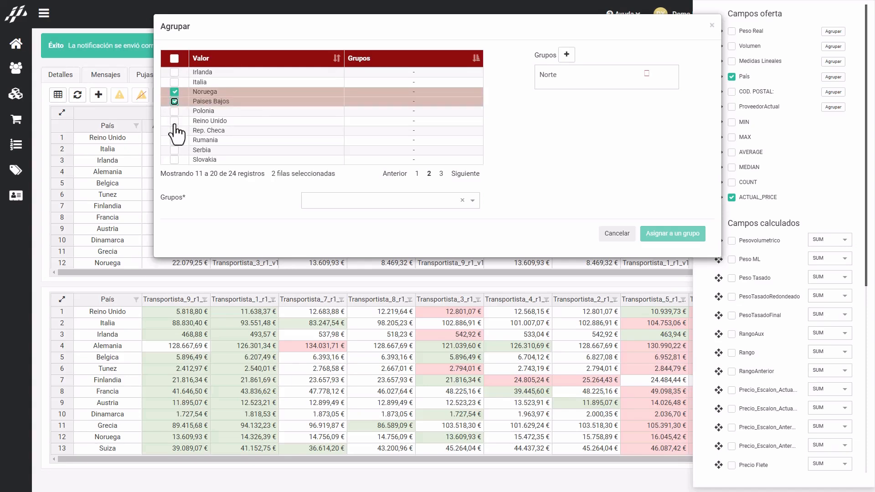
left_click(174, 111)
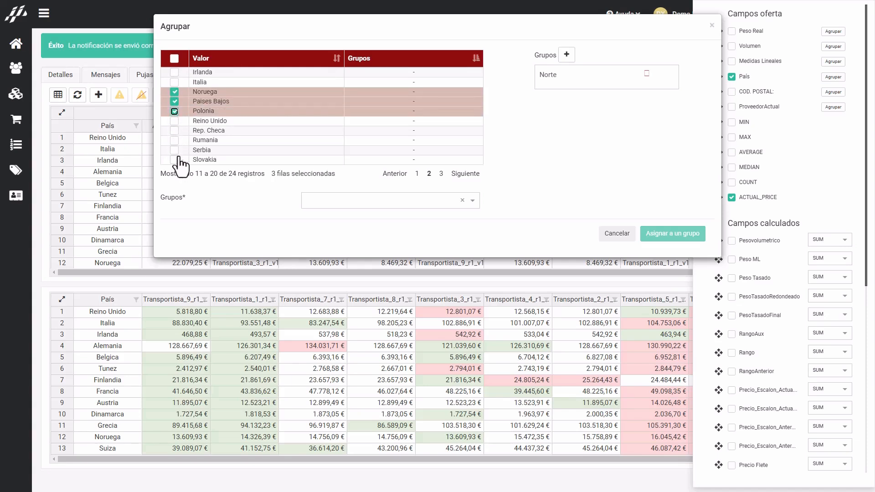
left_click(416, 176)
left_click(416, 177)
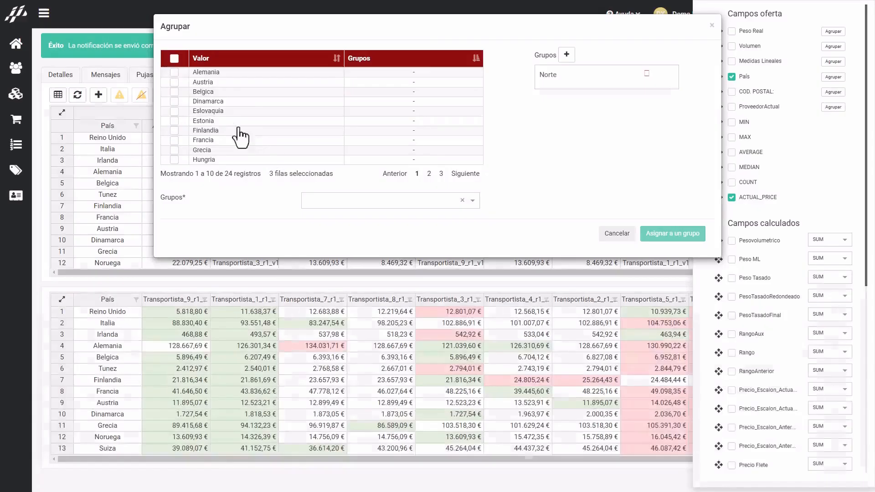
left_click(174, 72)
left_click(174, 91)
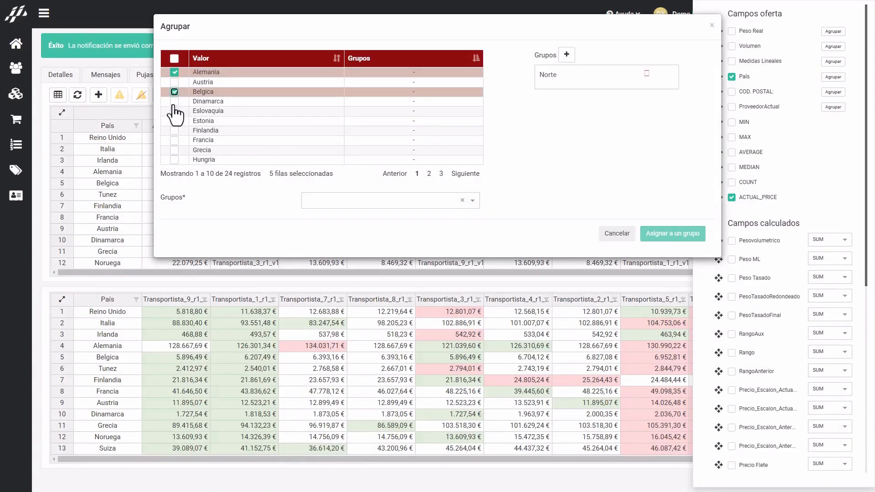
left_click(174, 102)
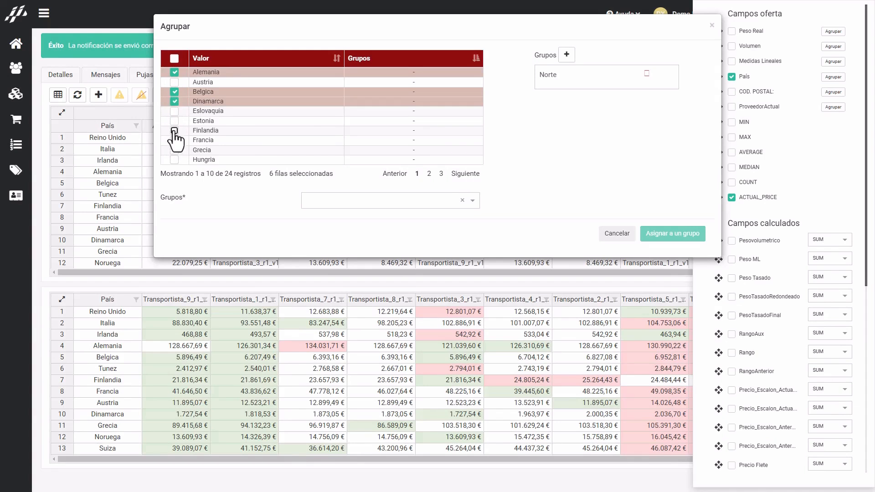
left_click(174, 131)
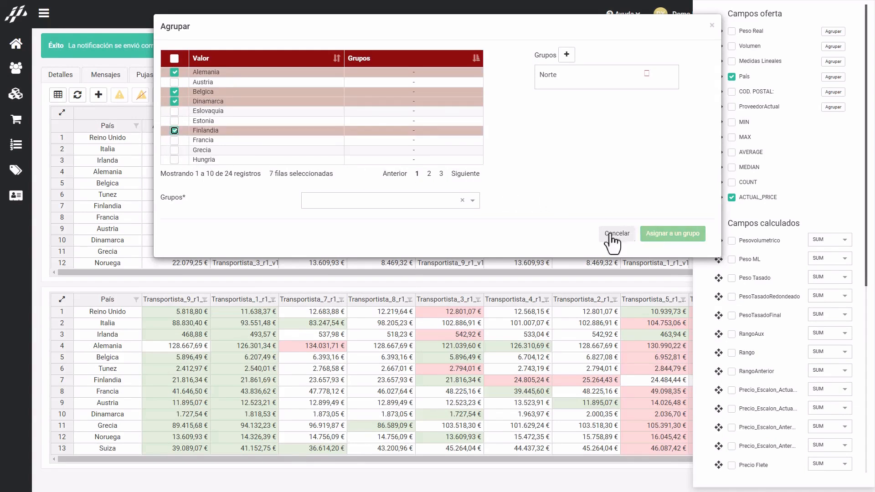
left_click(424, 203)
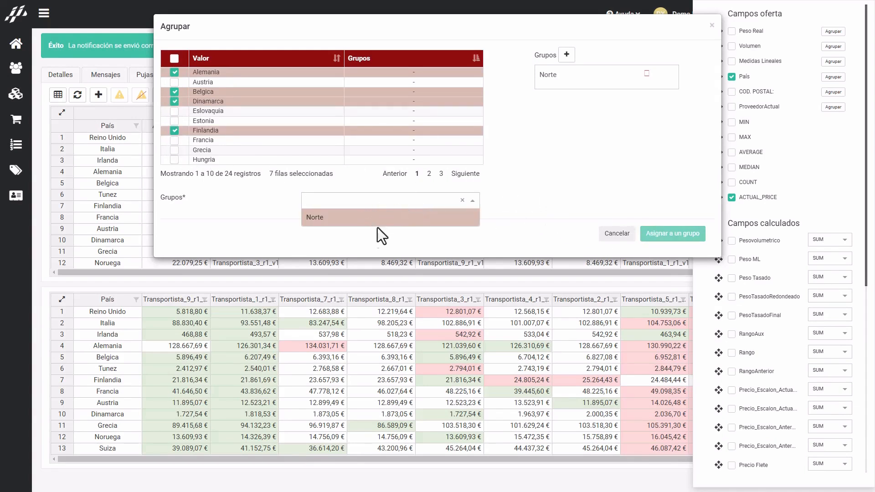
left_click(380, 217)
left_click(647, 231)
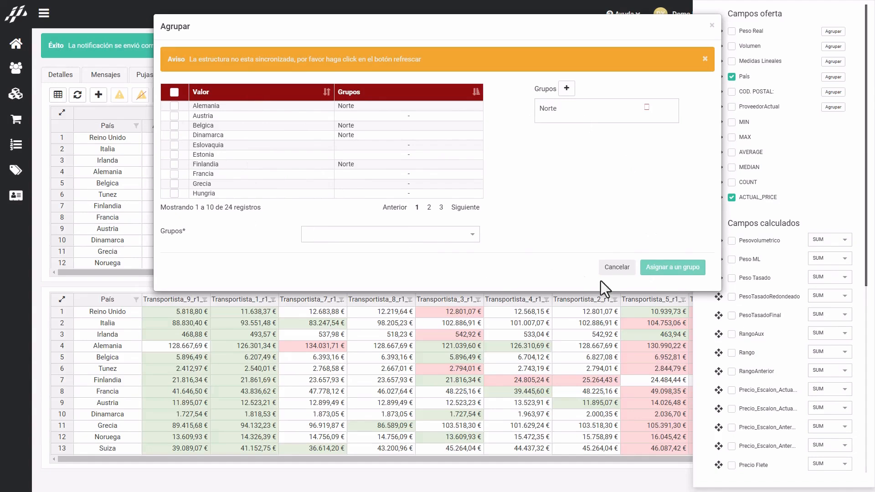
left_click(711, 26)
left_click(700, 248)
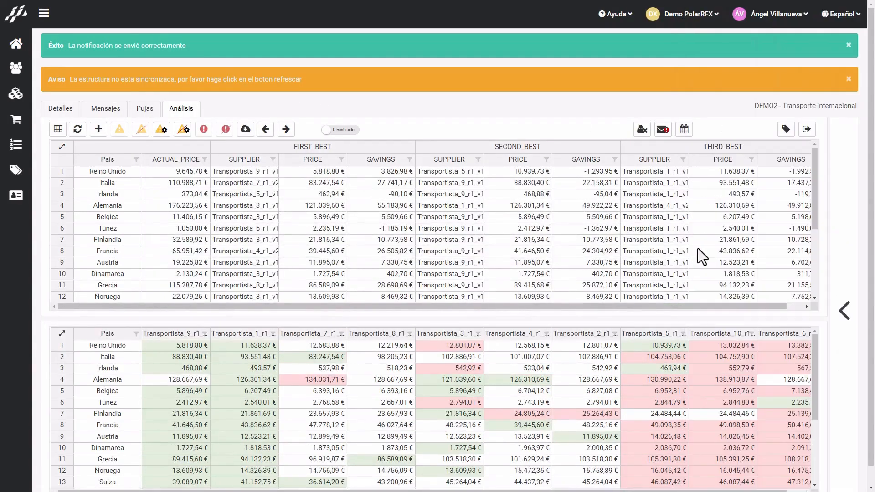
- Leave the current structure and open the structure Escenarios por Áreas
left_click(806, 128)
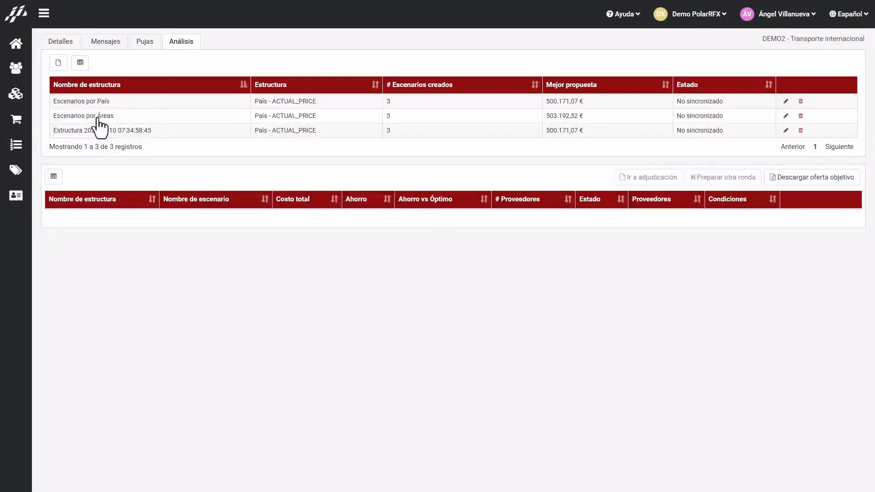
double_click(99, 119)
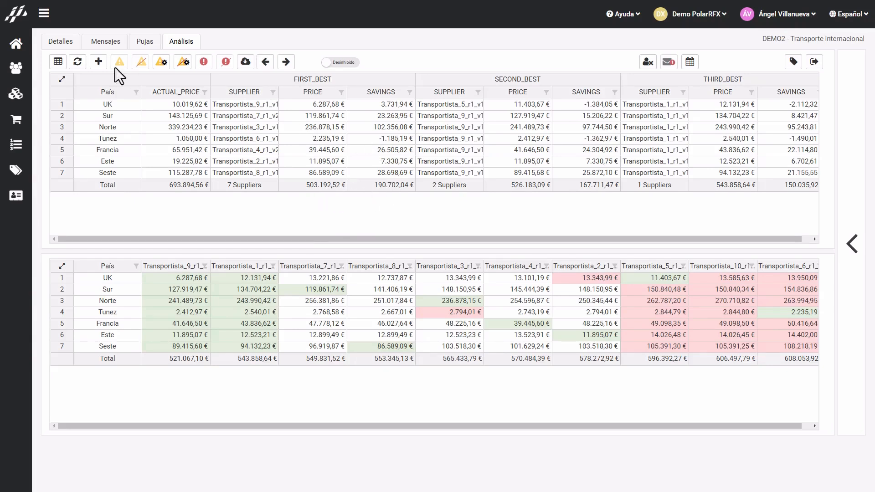
- Set up a manual scenario named Manual on País for Este, Francia, Norte, Seste, Sur, Tunez and UK, and display the supplier comparison for Este
left_click(98, 63)
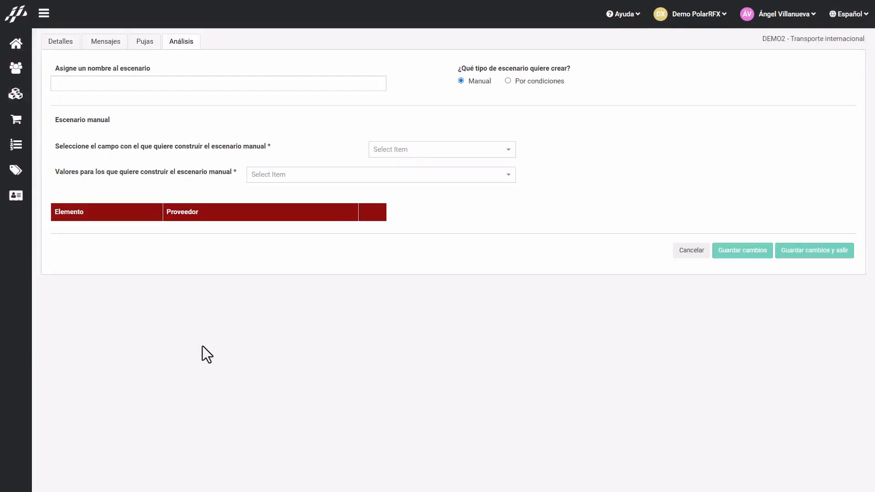
left_click(398, 149)
left_click(395, 168)
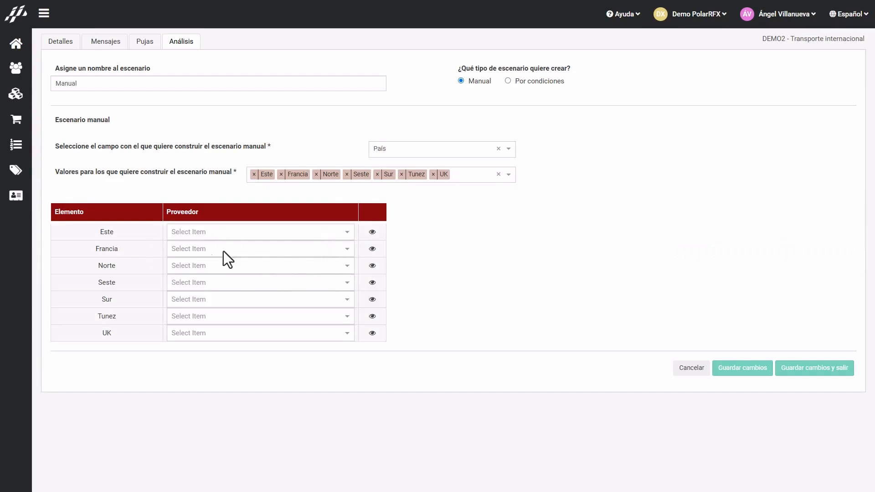
left_click(372, 231)
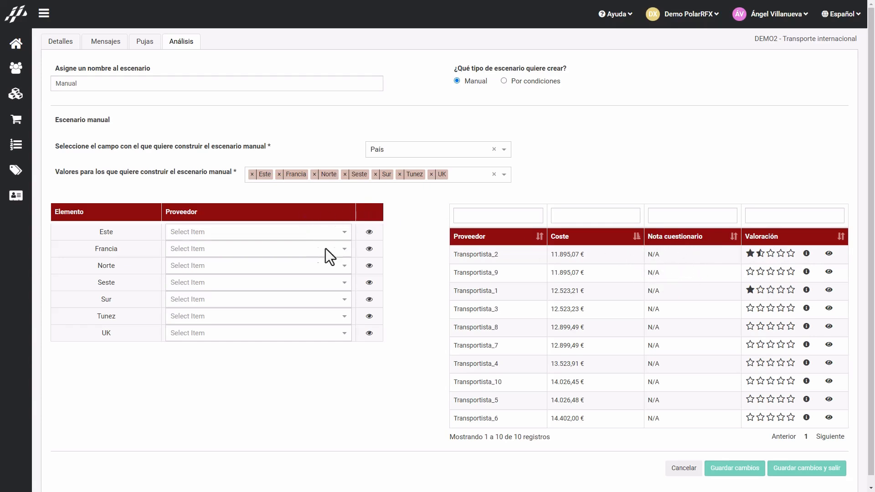
- Assign Transportista_2 as the supplier for Este in the manual scenario
left_click(343, 231)
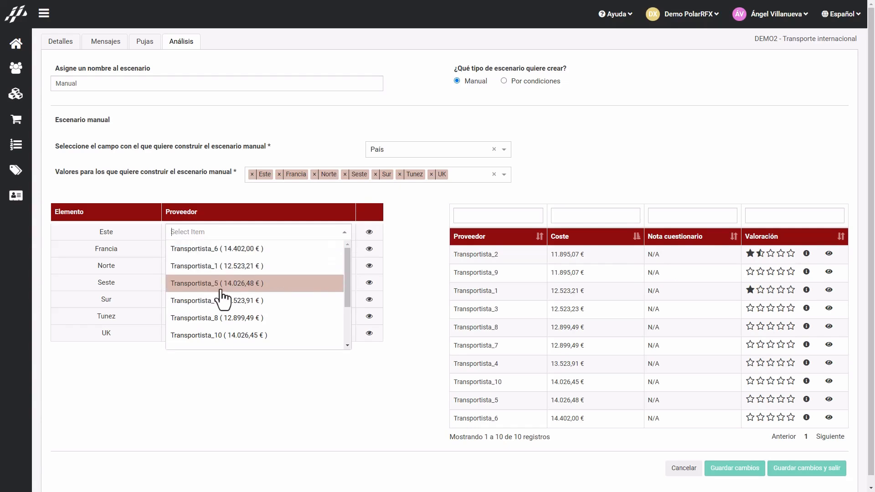
scroll(217, 286, "down", 2)
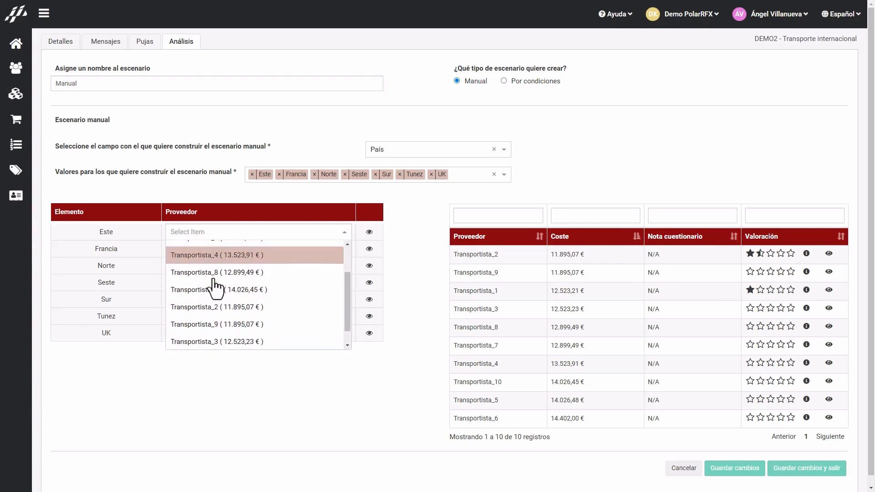
left_click(213, 307)
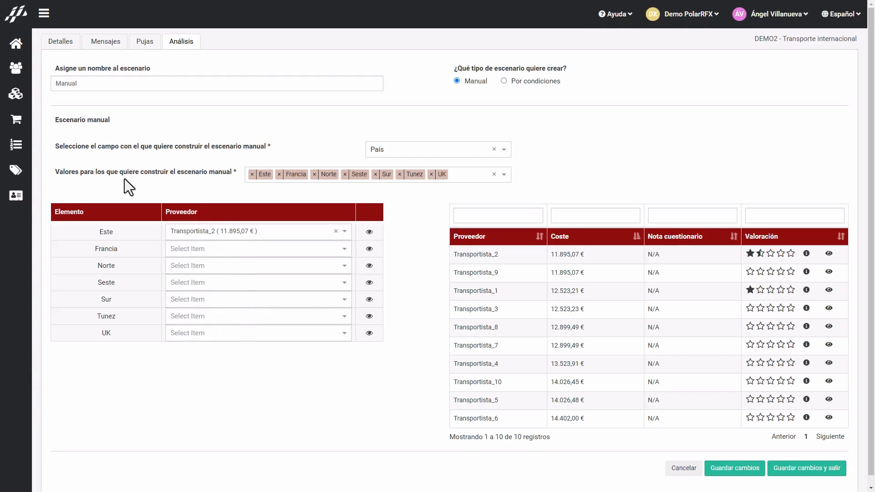
- Switch the scenario type to Por condiciones and add a condition group with the condition País IGUAL Norte
left_click(504, 81)
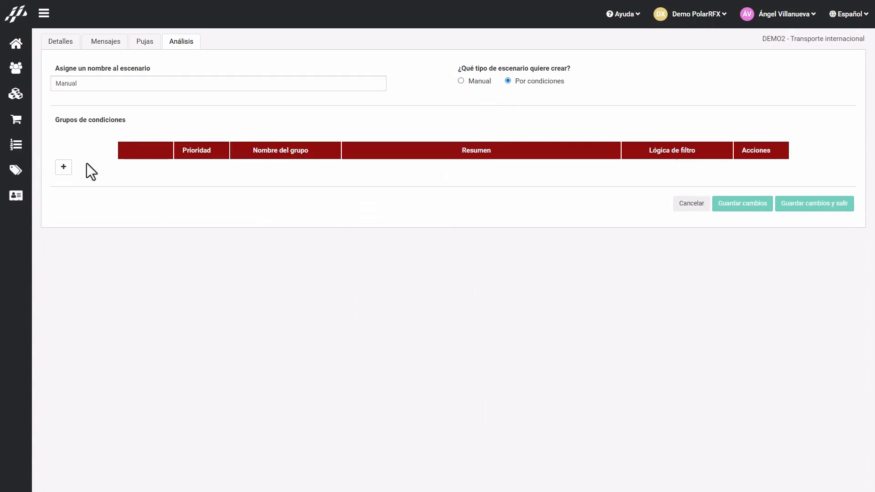
left_click(63, 167)
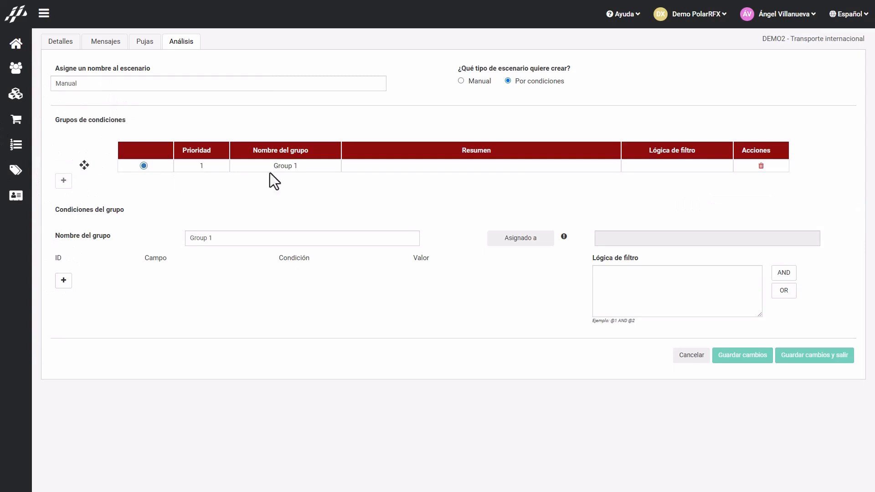
left_click(64, 281)
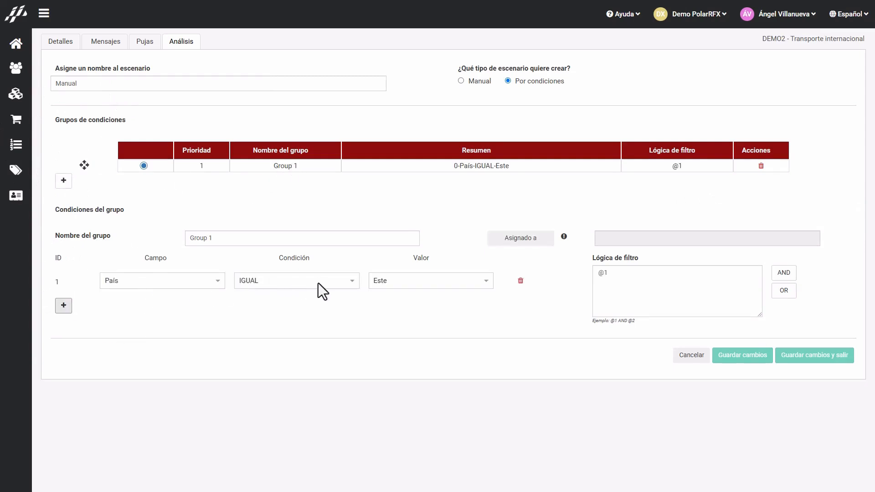
left_click(392, 282)
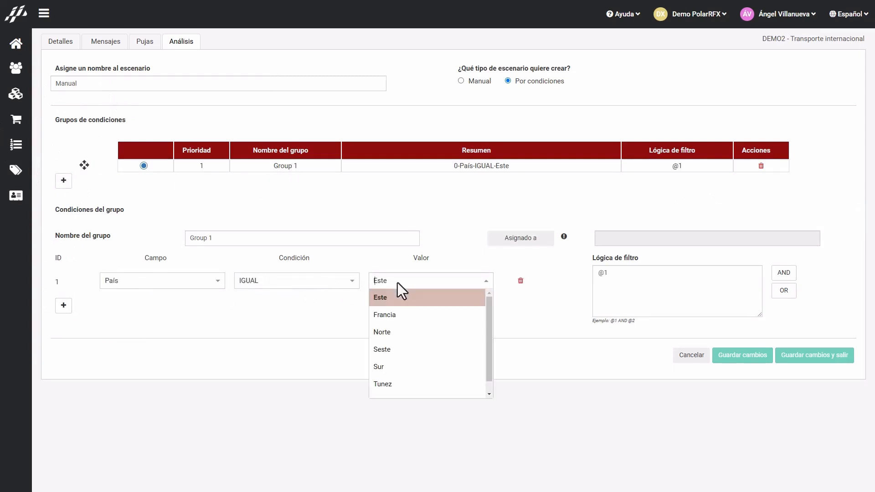
left_click(385, 332)
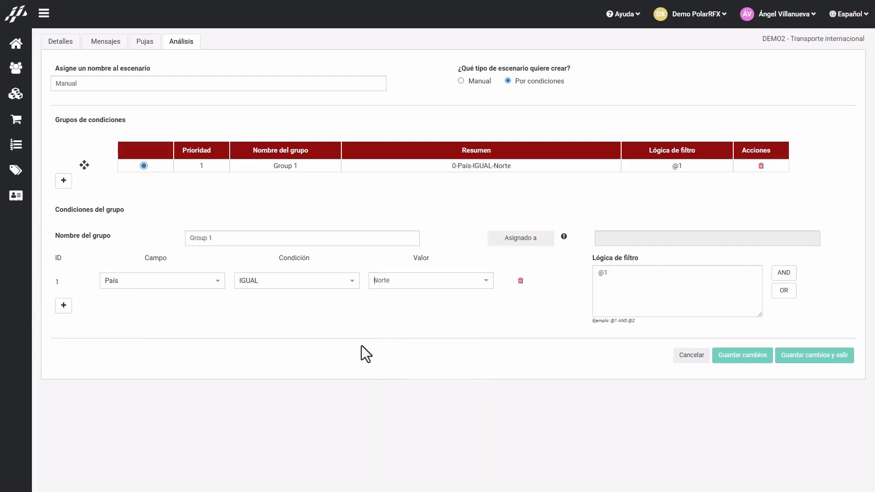
- Assign Transportista_3 as the supplier for the País IGUAL Norte group
left_click(527, 239)
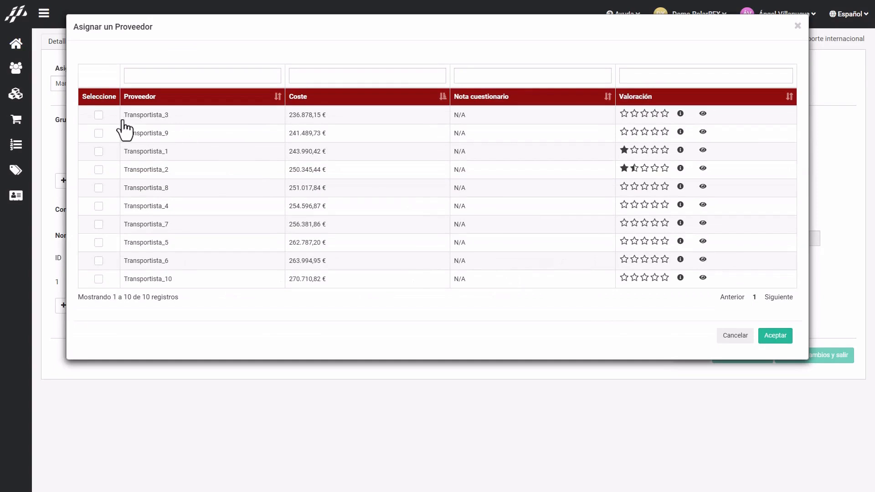
left_click(99, 115)
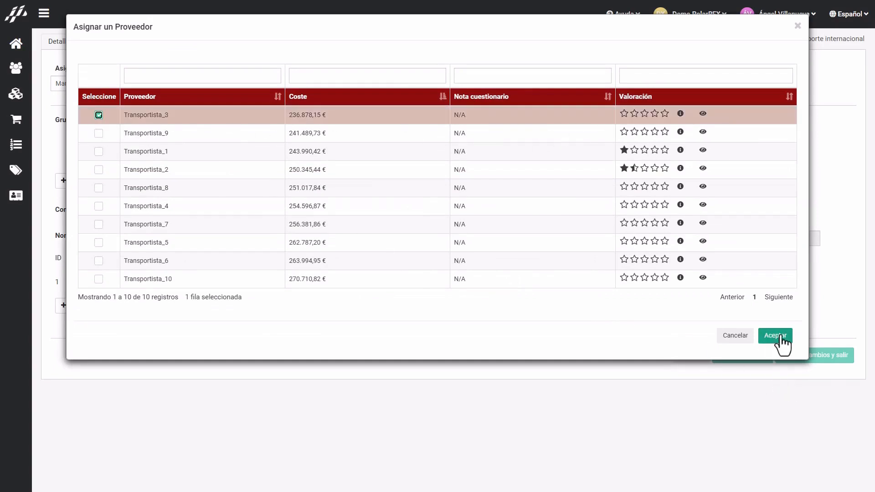
left_click(780, 336)
- Add a second condition group with the condition País DISTINTO Norte
left_click(63, 181)
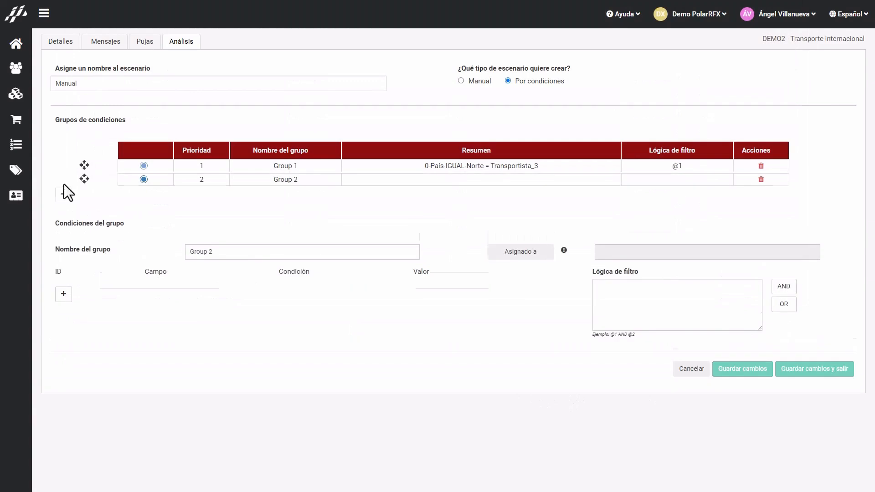
left_click(65, 296)
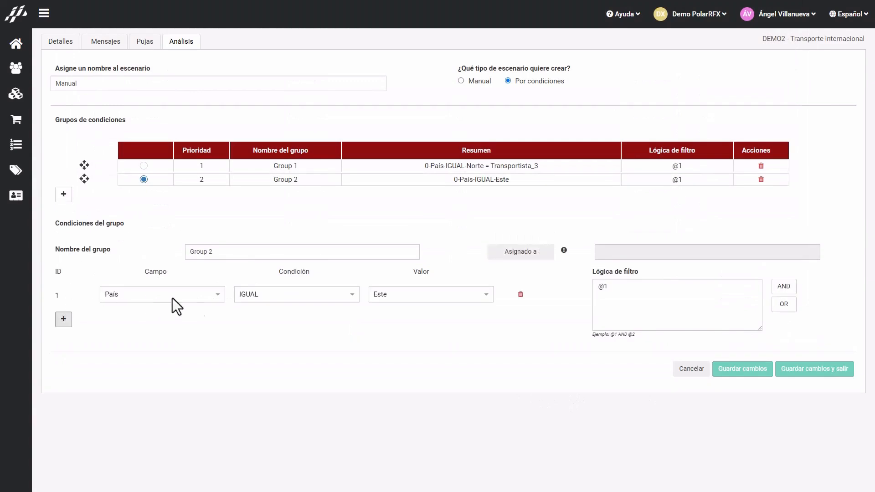
left_click(283, 294)
left_click(275, 333)
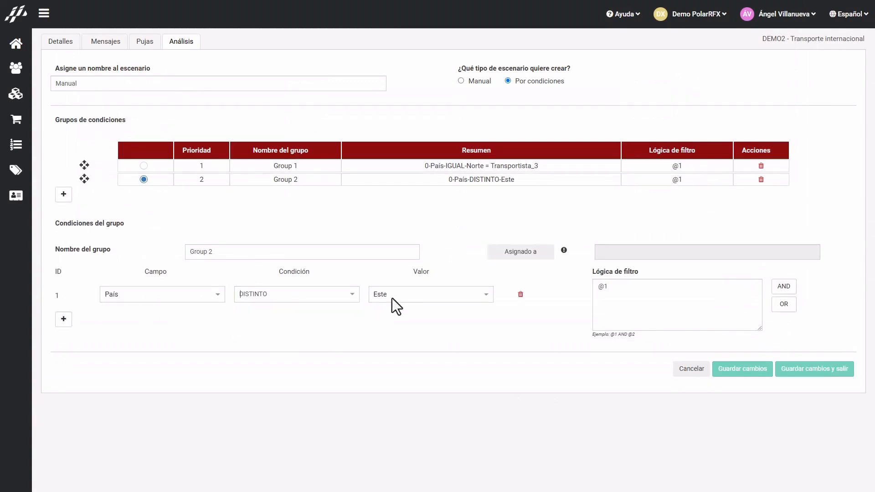
left_click(389, 296)
left_click(394, 346)
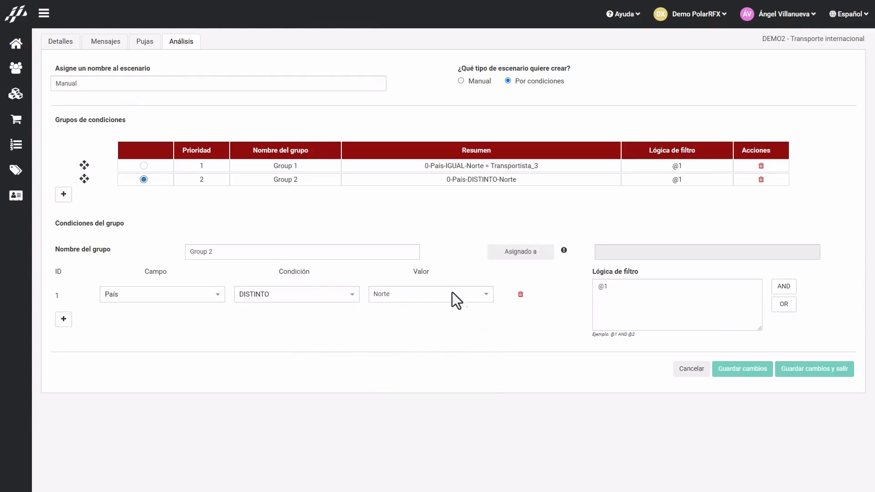
- Assign Transportista_9 as the supplier for the País DISTINTO Norte group
left_click(523, 253)
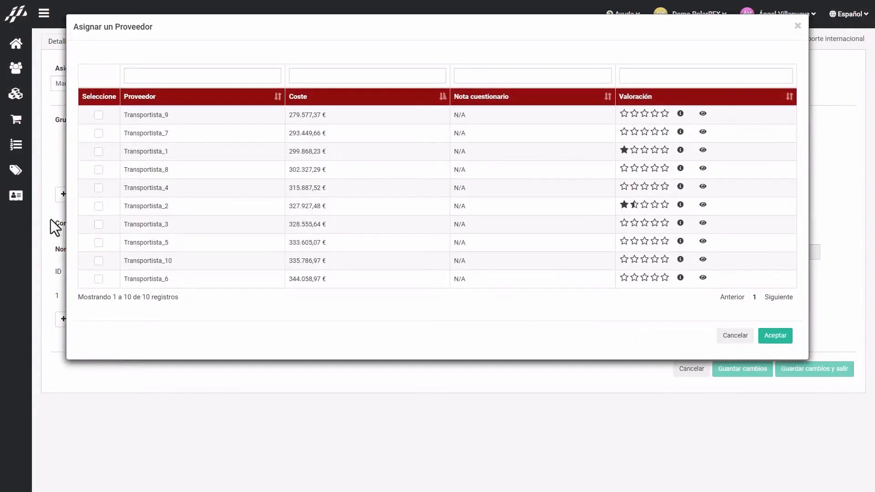
left_click(99, 115)
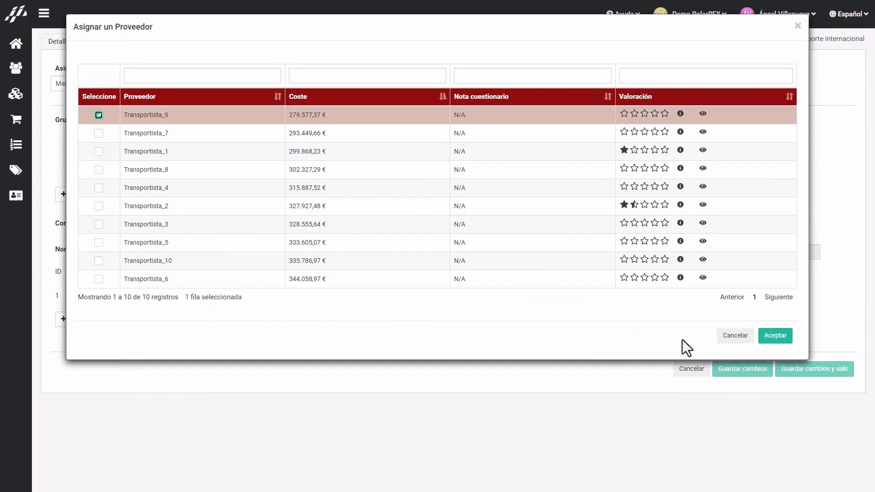
left_click(779, 337)
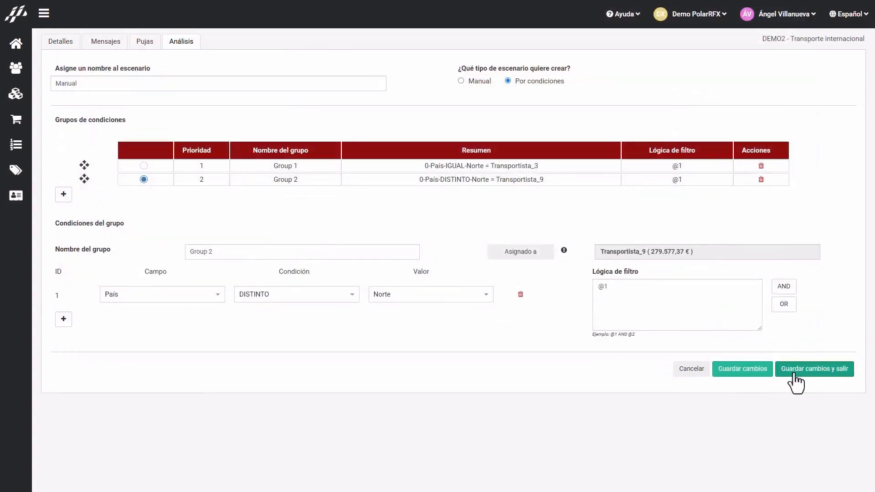
- Save the conditions scenario and exit its editor, and refresh the structure to synchronise it
left_click(793, 369)
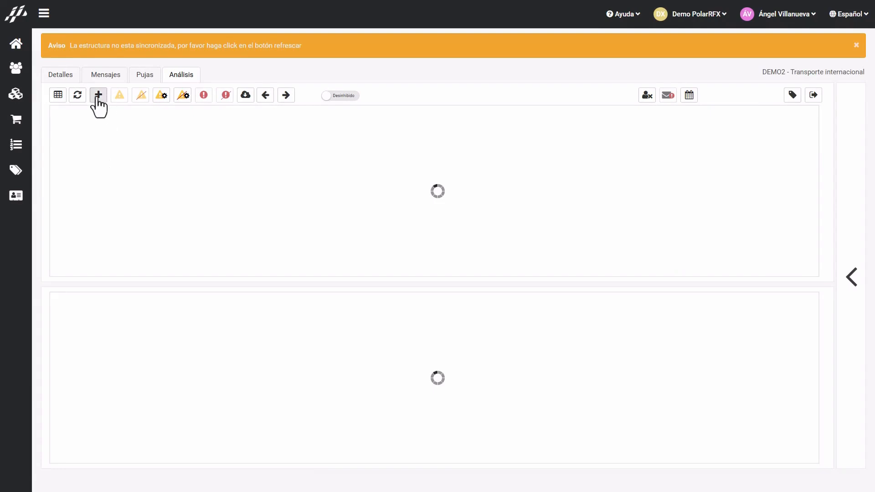
left_click(77, 96)
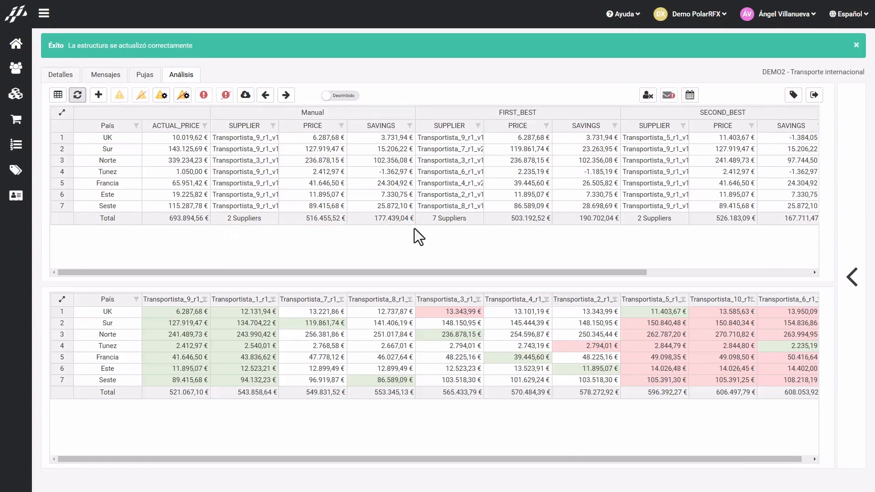
- Leave the structure, download the target offer (oferta objetivo) as a workbook and close the opened workbook
left_click(813, 95)
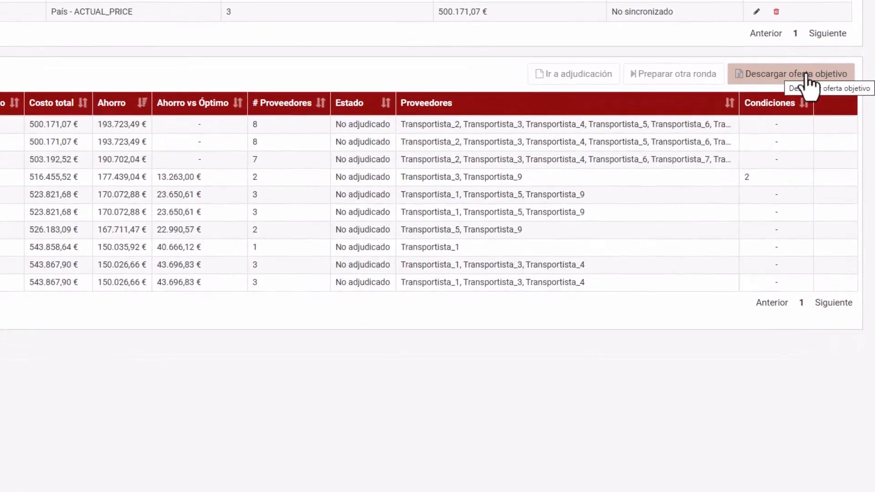
left_click(806, 76)
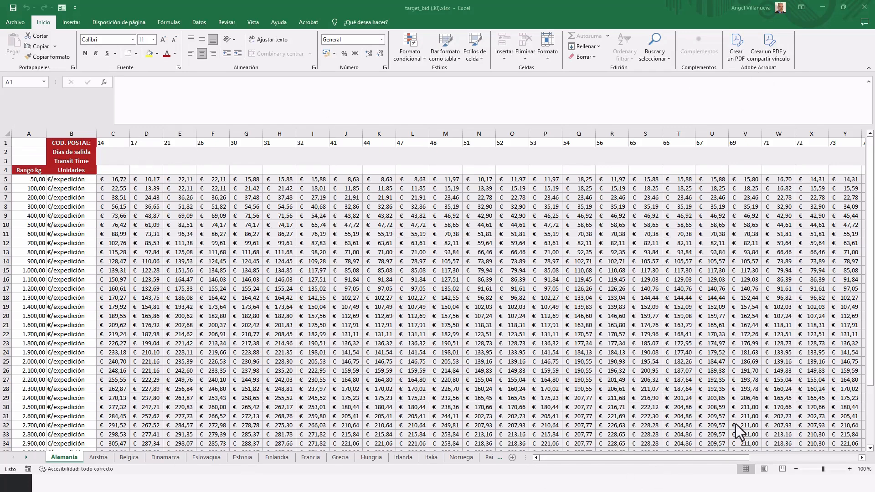
left_click(864, 10)
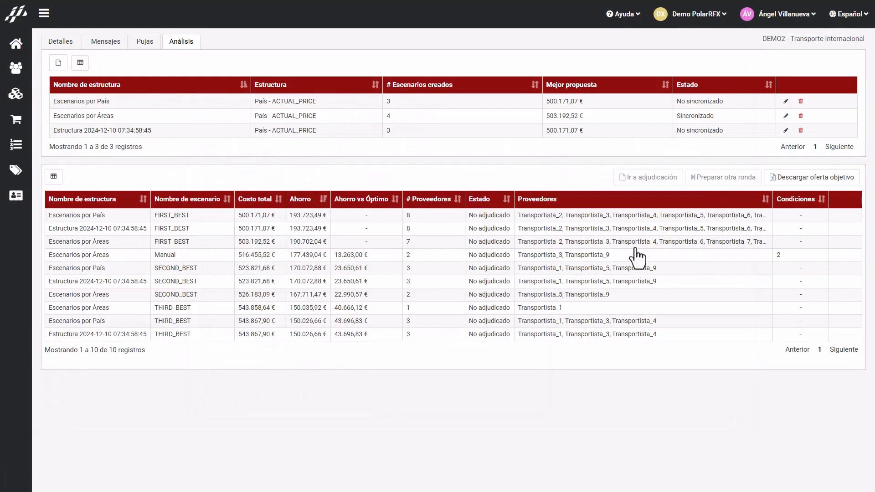